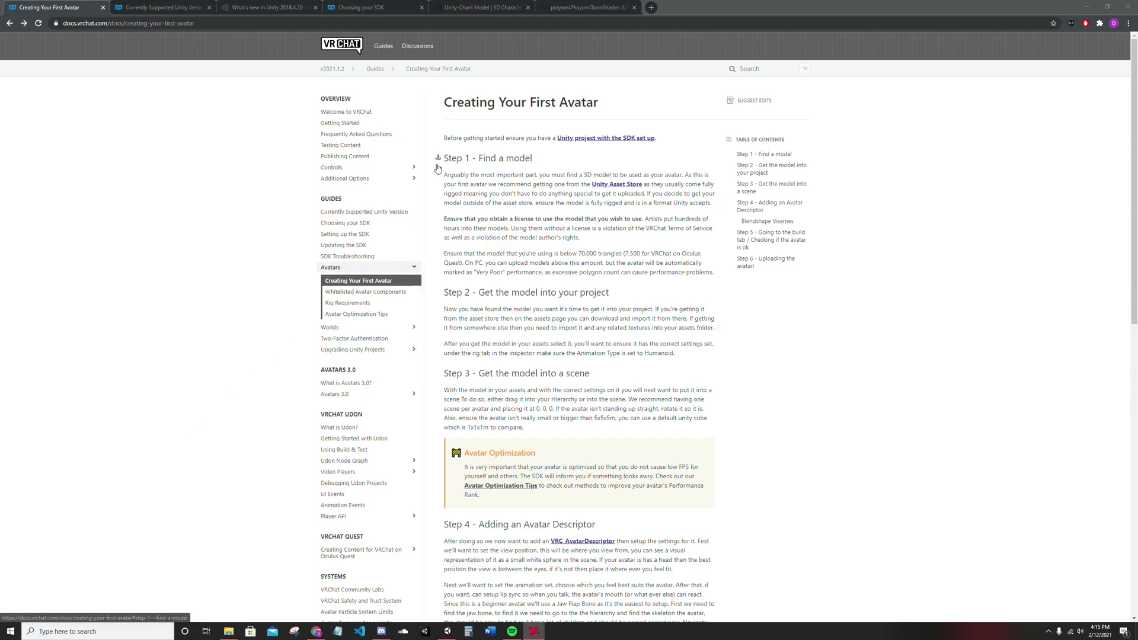
Highlight the Creating Your First Avatar title, contents list and guide text from Step 1 onward
drag(446, 106, 610, 114)
click(603, 113)
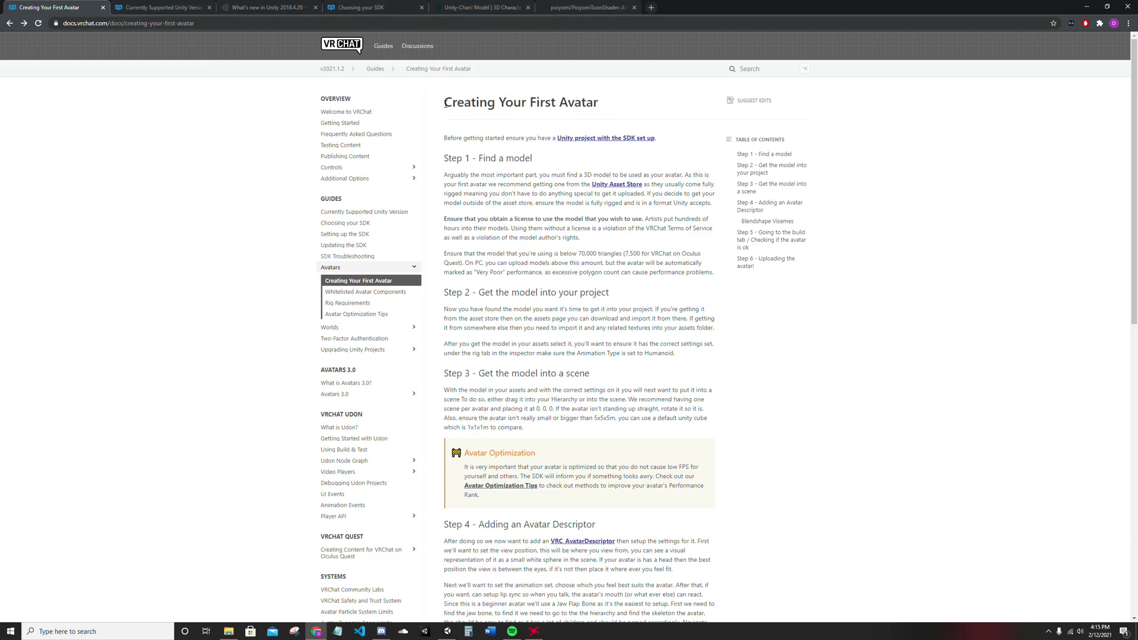
drag(446, 106, 602, 114)
click(599, 116)
drag(448, 106, 768, 477)
click(768, 474)
drag(445, 158, 745, 436)
click(745, 437)
View the supported Unity version and Unity 2018.4.20 pages, then the Choosing your SDK guide
click(161, 7)
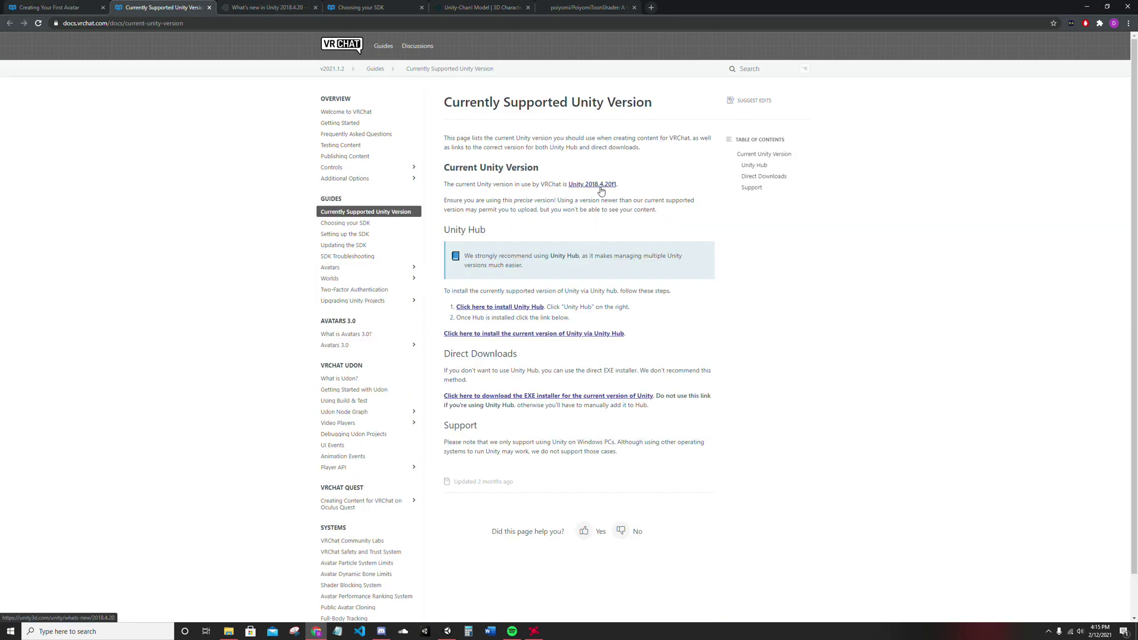
click(261, 9)
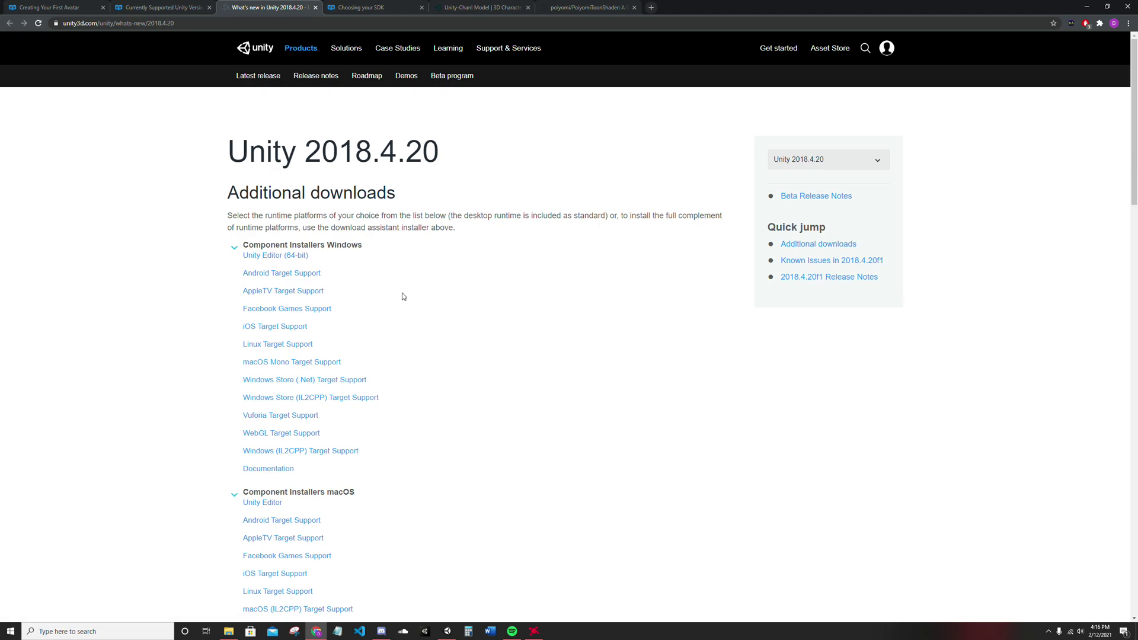
click(386, 8)
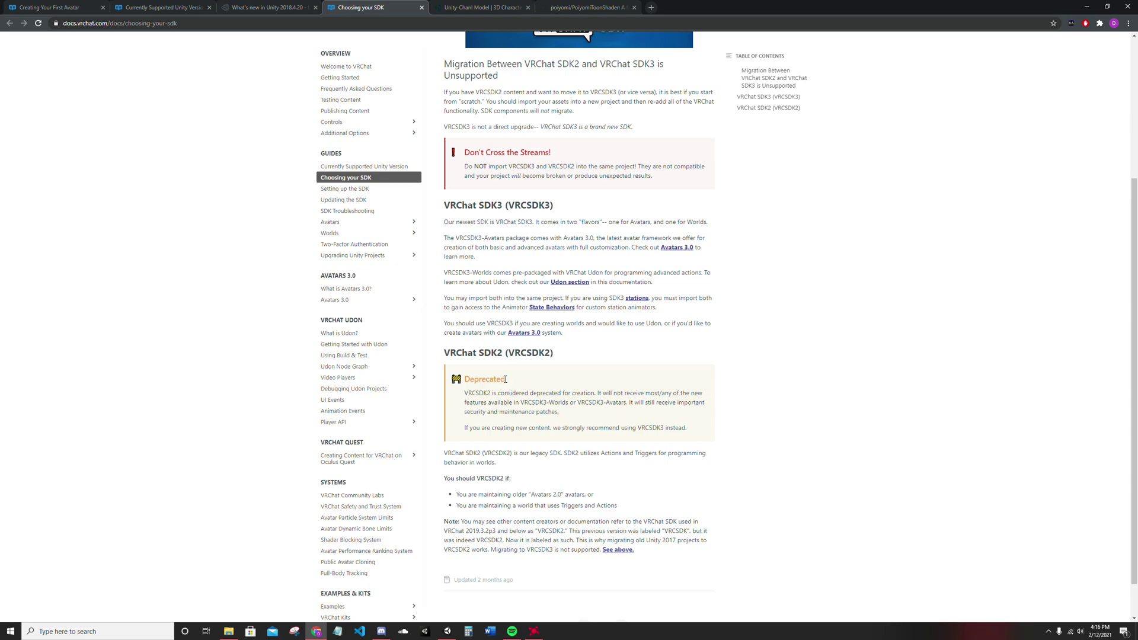
Highlight the word 'Deprecated' in the VRCSDK2 section
mouse_move(505, 379)
mouse_down()
mouse_move(466, 380)
mouse_move(507, 382)
mouse_up()
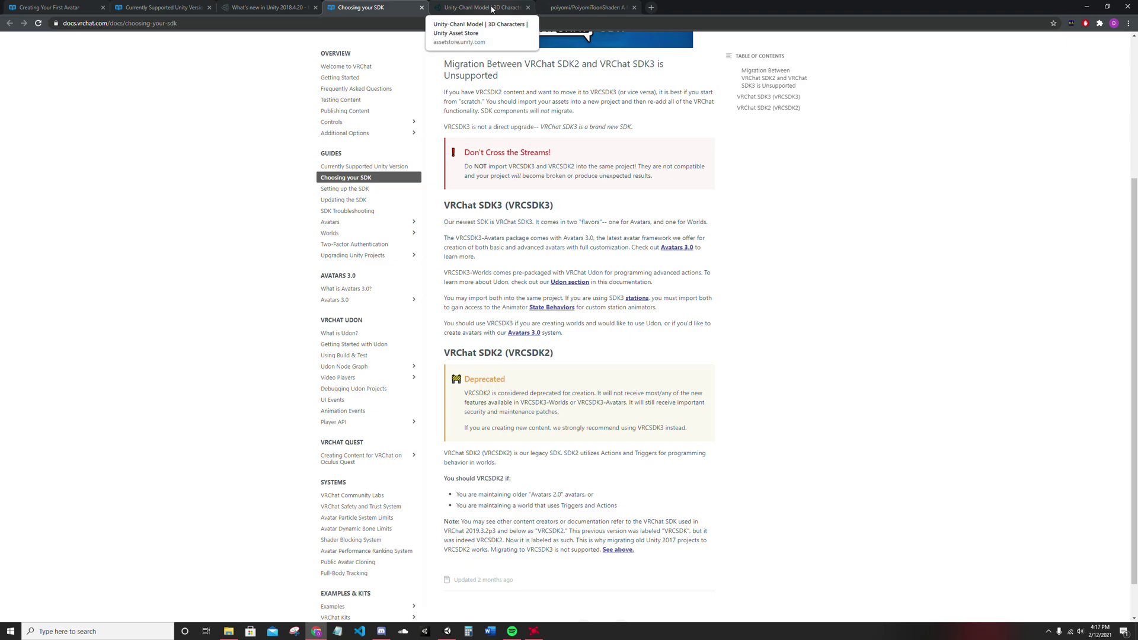
Look over the Unity-Chan Model Asset Store page, then the PoiyomiToonShader GitHub repository
click(492, 9)
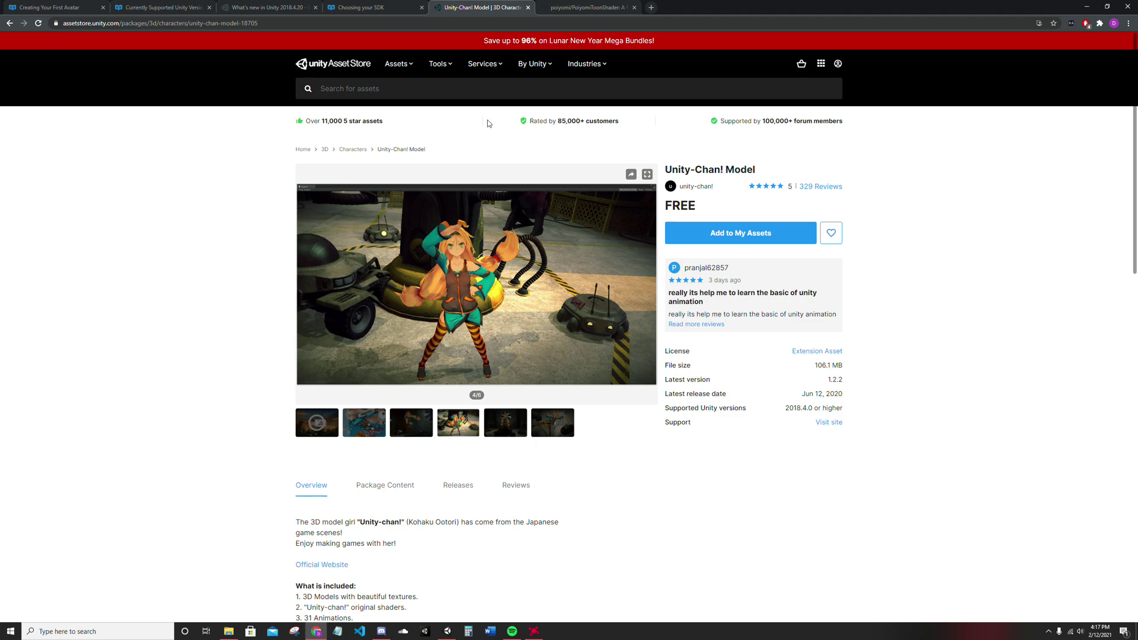
click(591, 8)
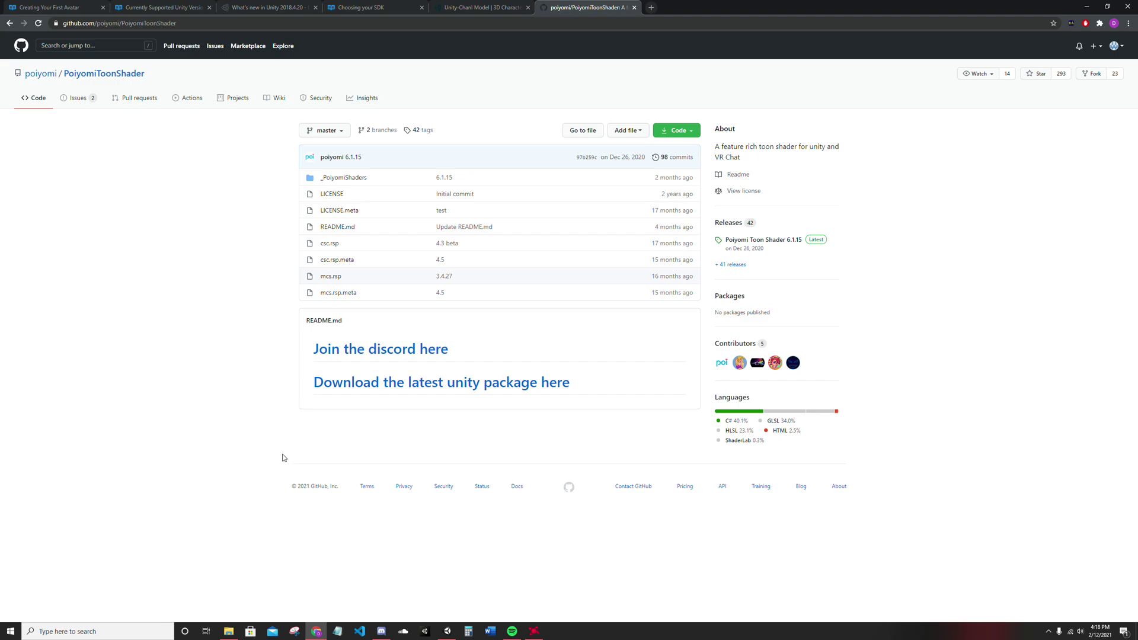
Return File Explorer to the VRChat Unity folder and bring the Unity Tutorial project forward
click(228, 632)
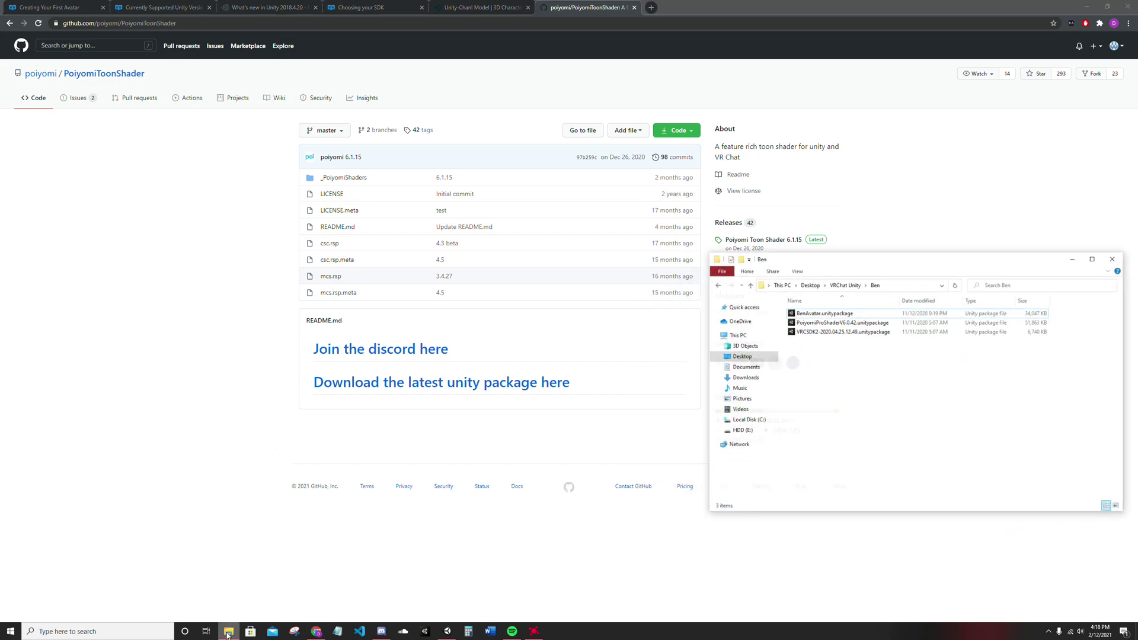
click(727, 281)
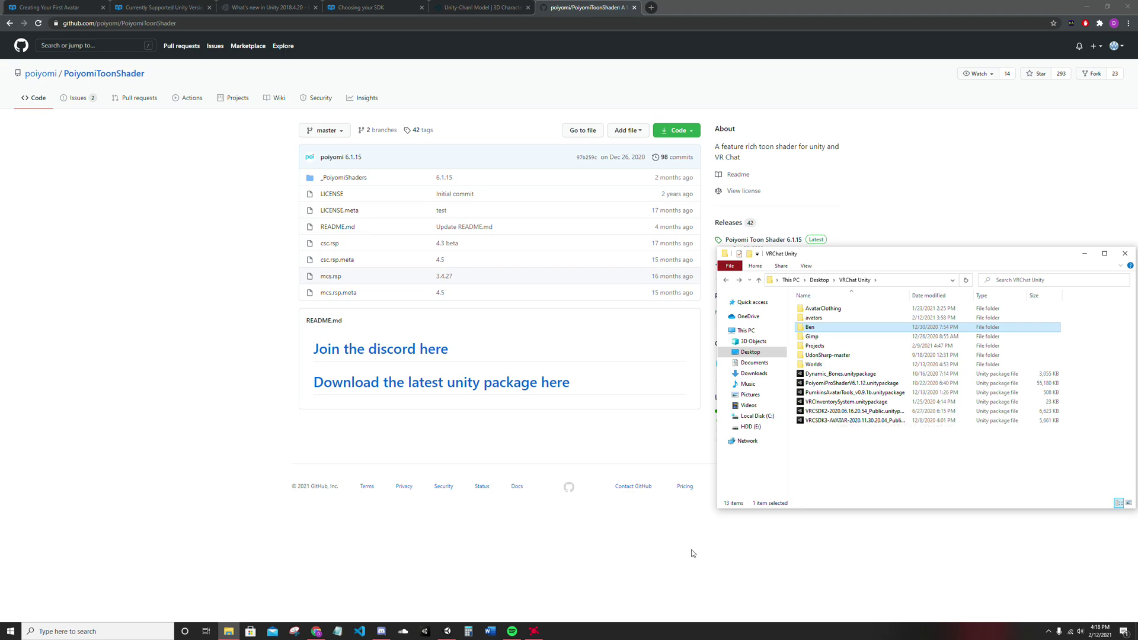
click(448, 632)
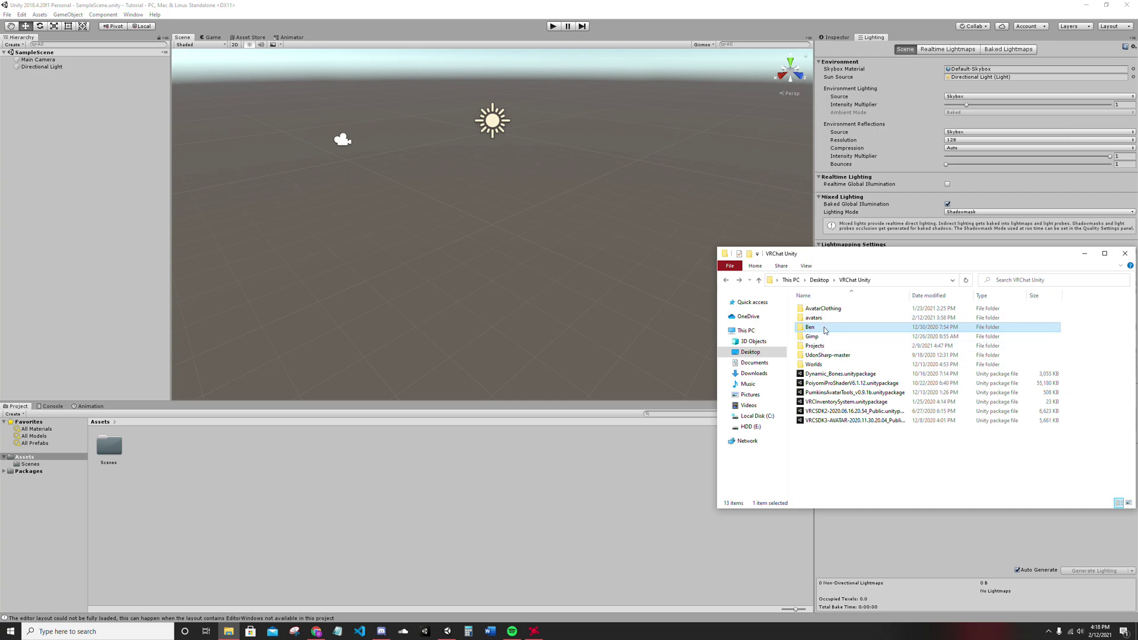
Open the Ben folder and import the VRCSDK2-2020.04.25.12.49 package into the Unity project
double_click(825, 330)
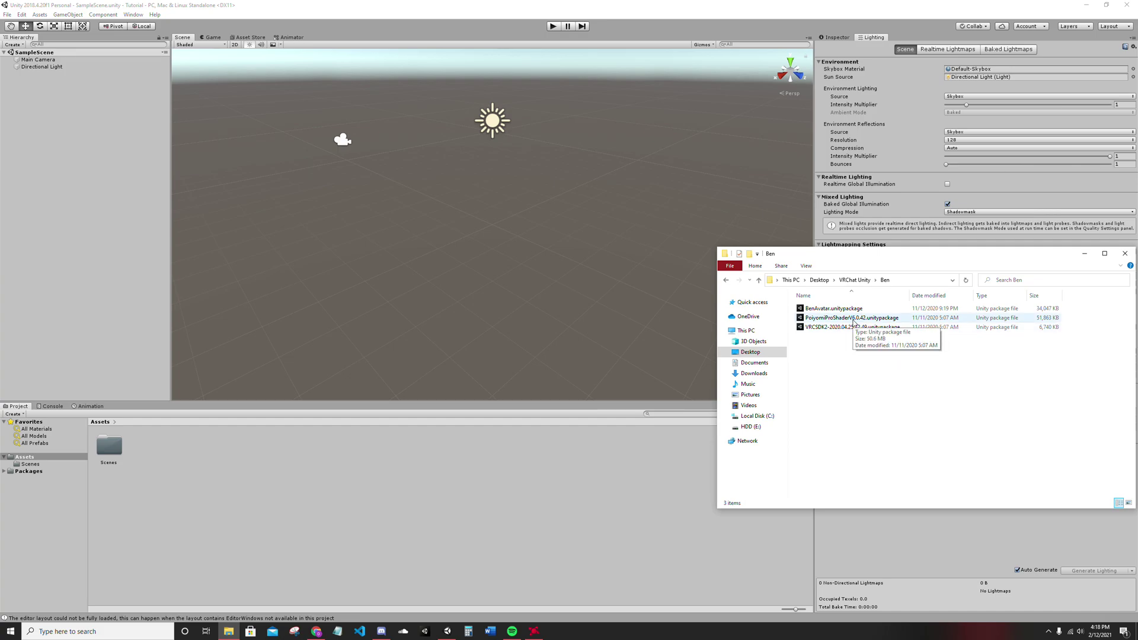
drag(846, 327, 549, 474)
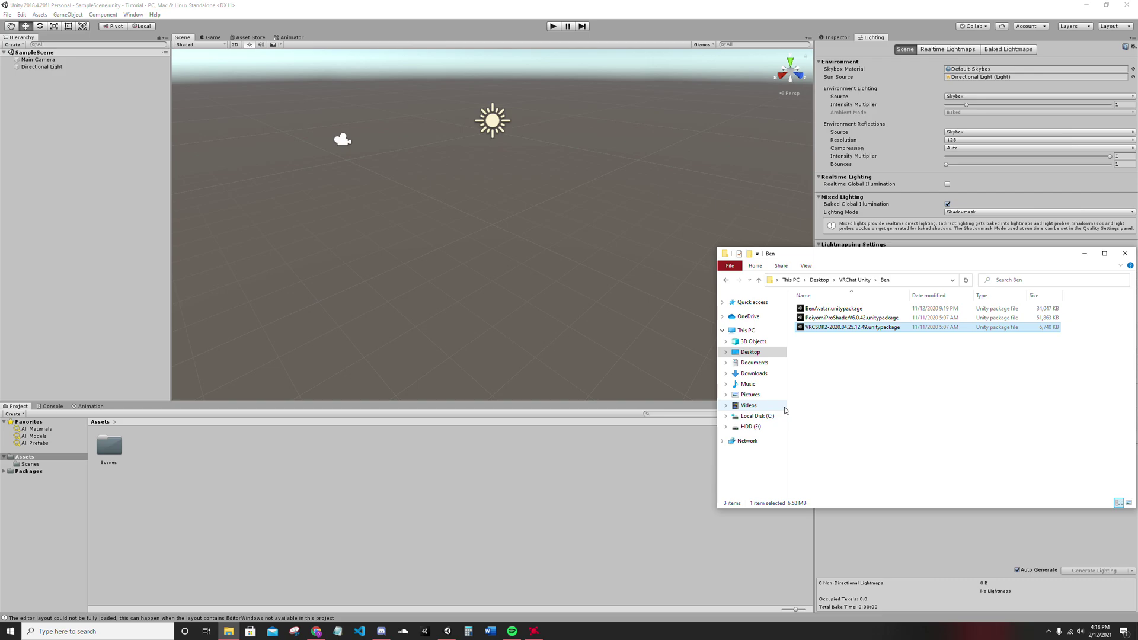
click(706, 376)
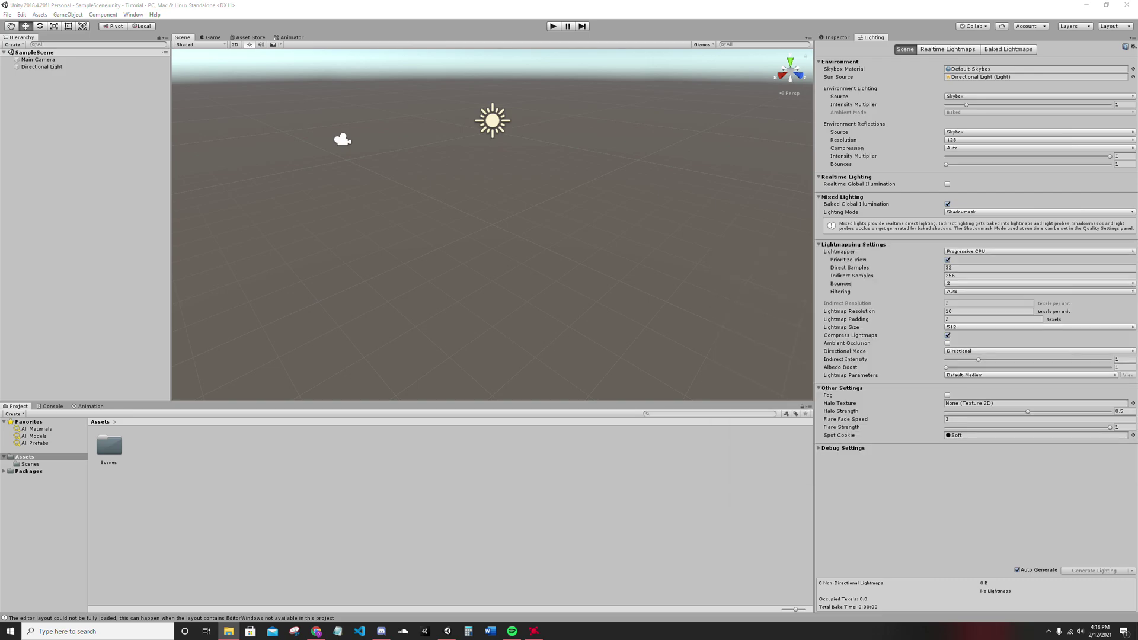
drag(148, 201, 206, 160)
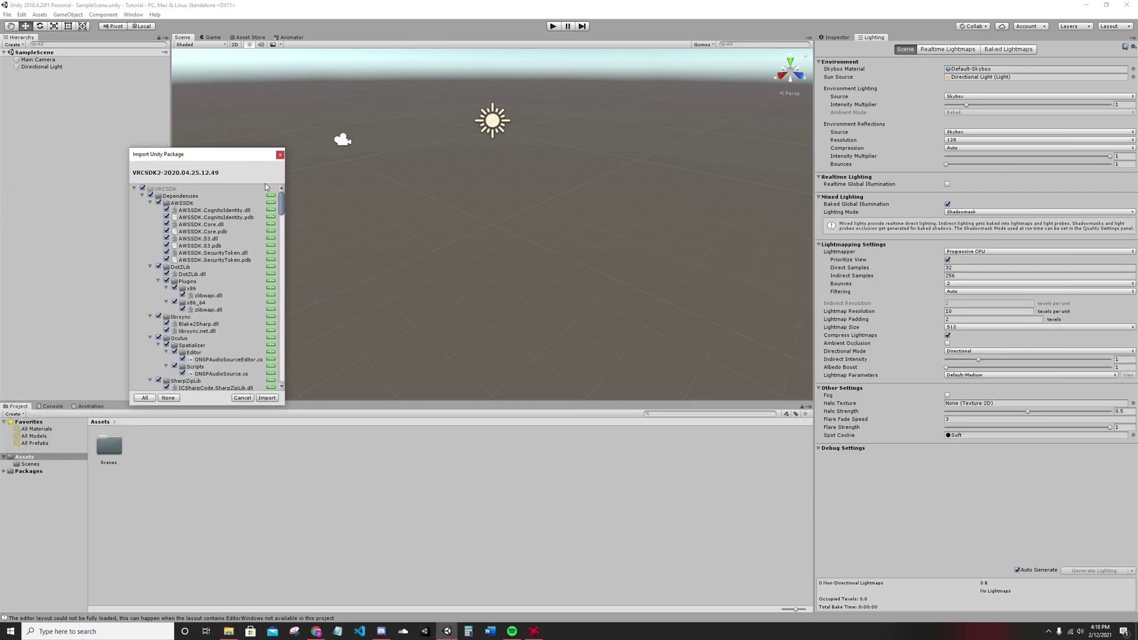
click(264, 399)
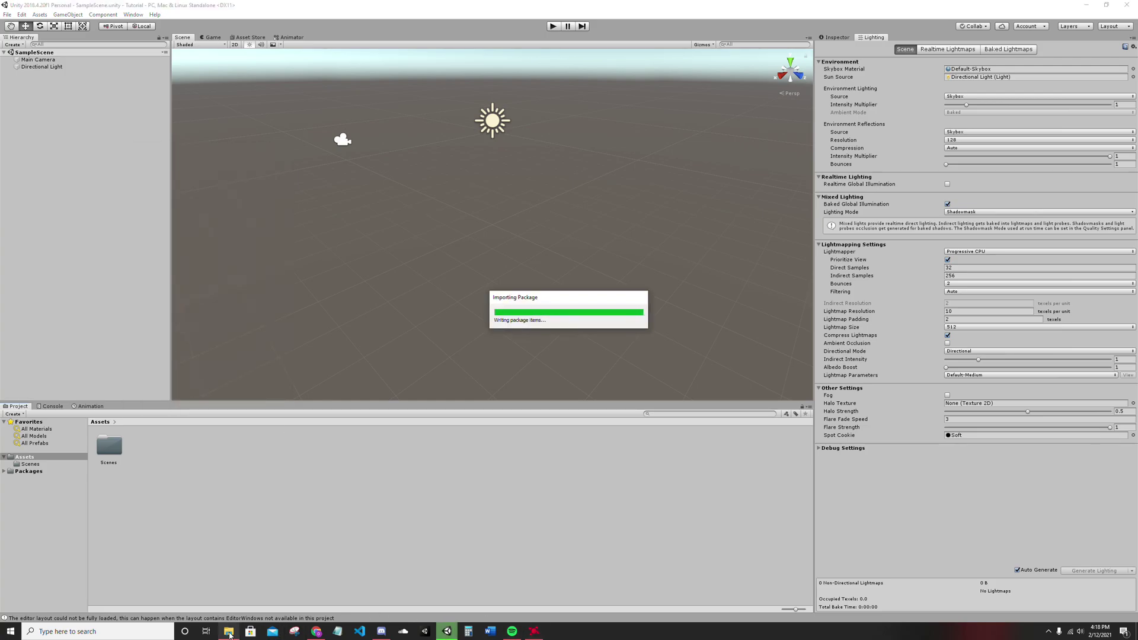
Once the VRCSDK2 import finishes, bring the Ben folder window back in front
click(228, 632)
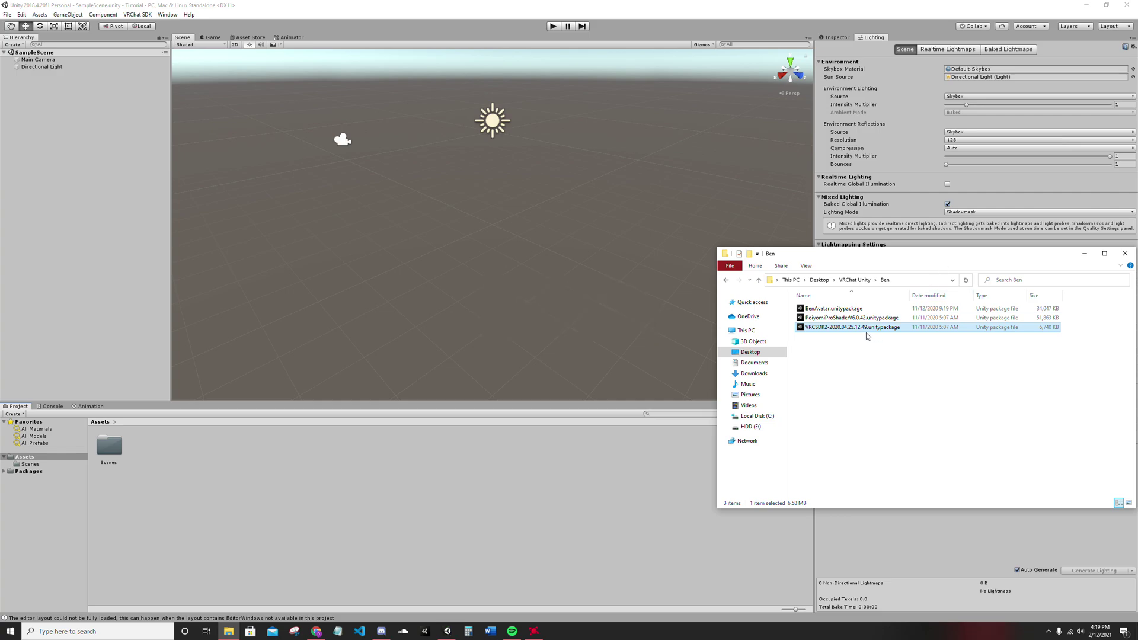
Drag PoiyomiProShaderV6.0.42.unitypackage into the Project panel and import it
drag(836, 320, 520, 476)
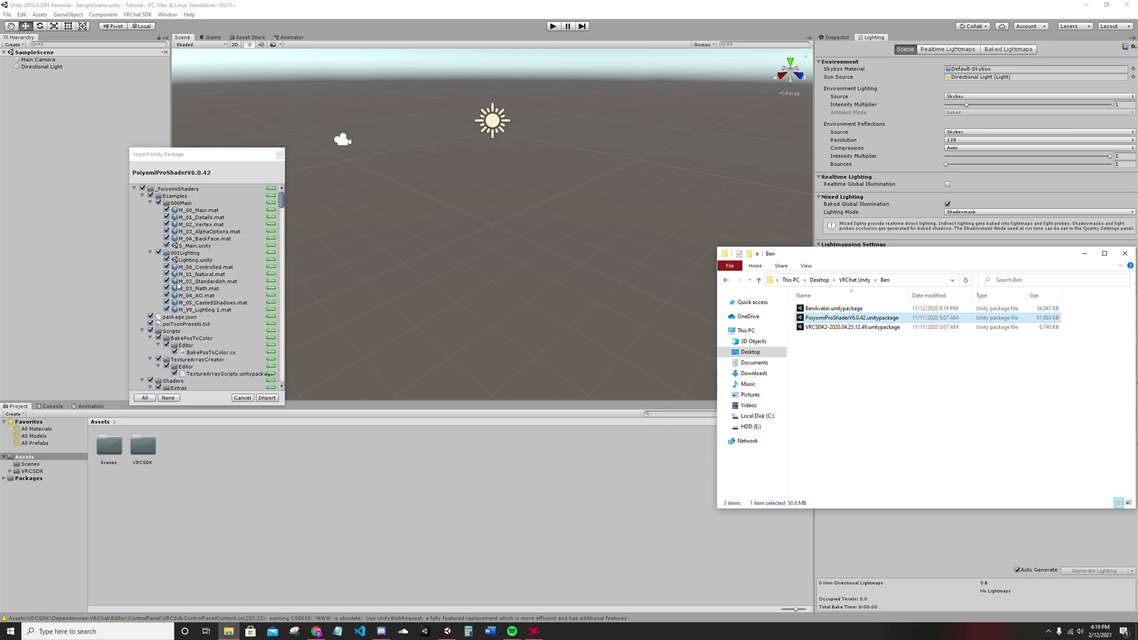
click(267, 398)
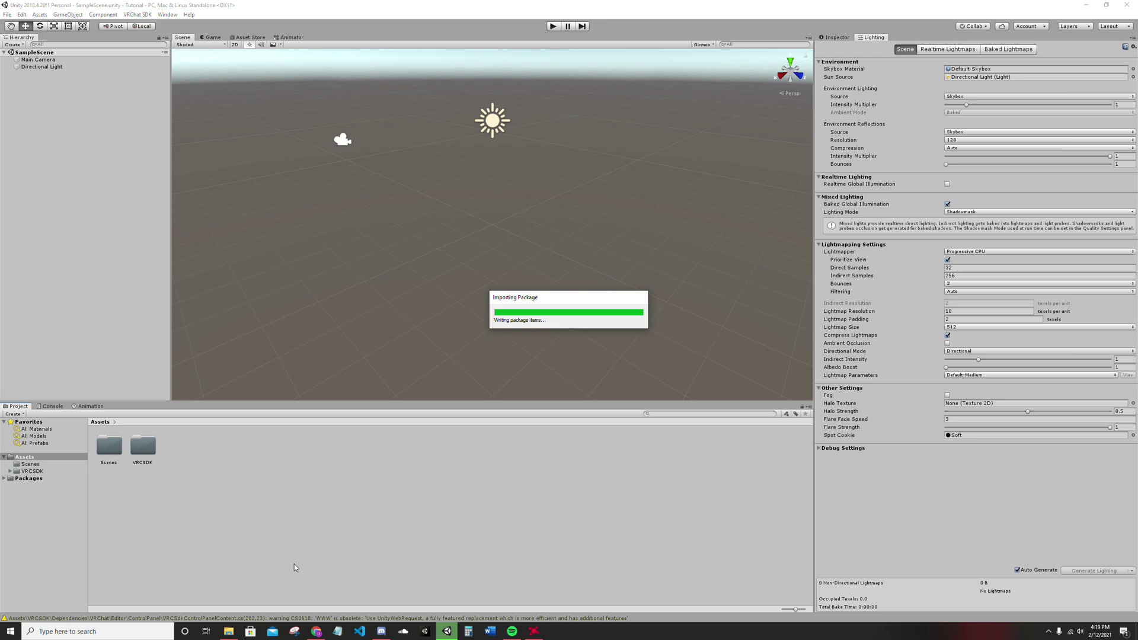
Close the Thry Settings window after the Poiyomi import and return to the Ben folder for BenAvatar
click(229, 631)
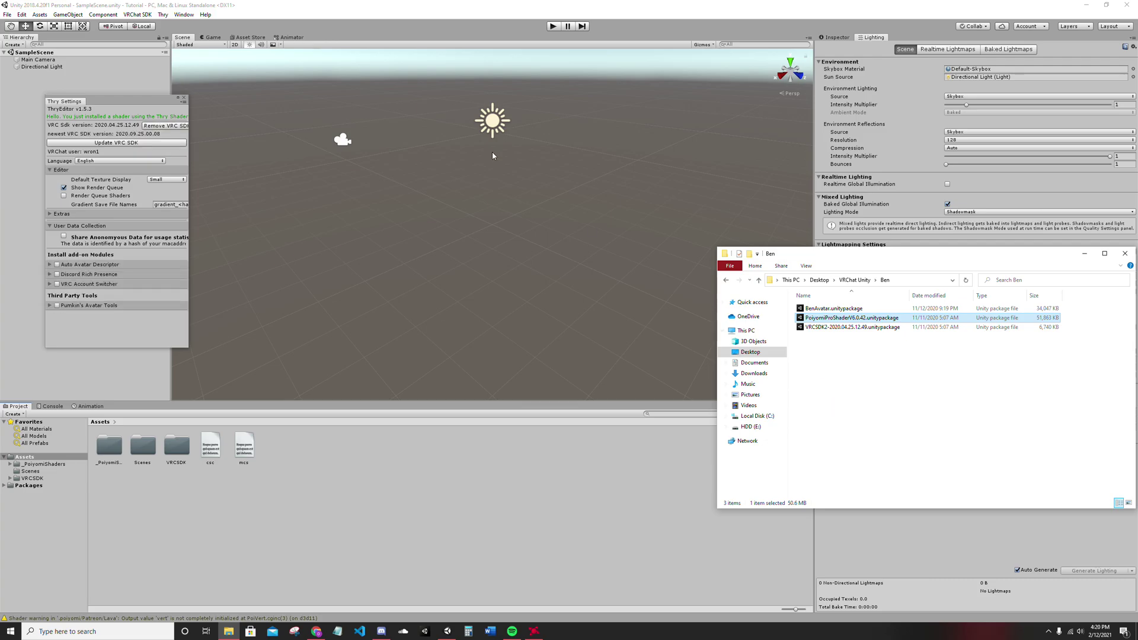
drag(91, 102, 118, 158)
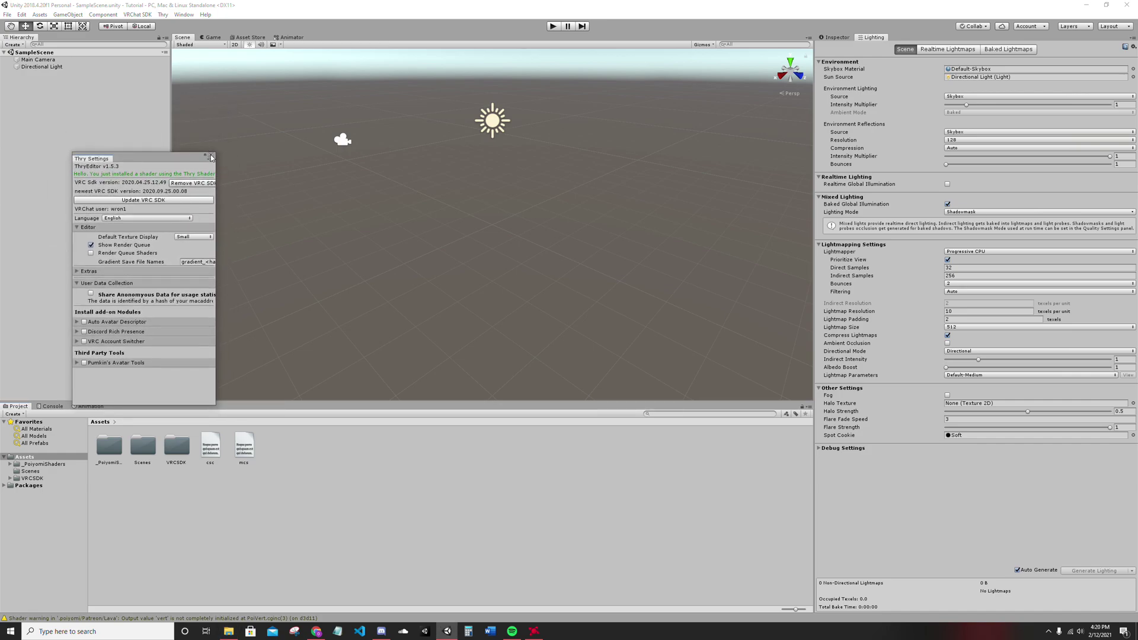
click(211, 156)
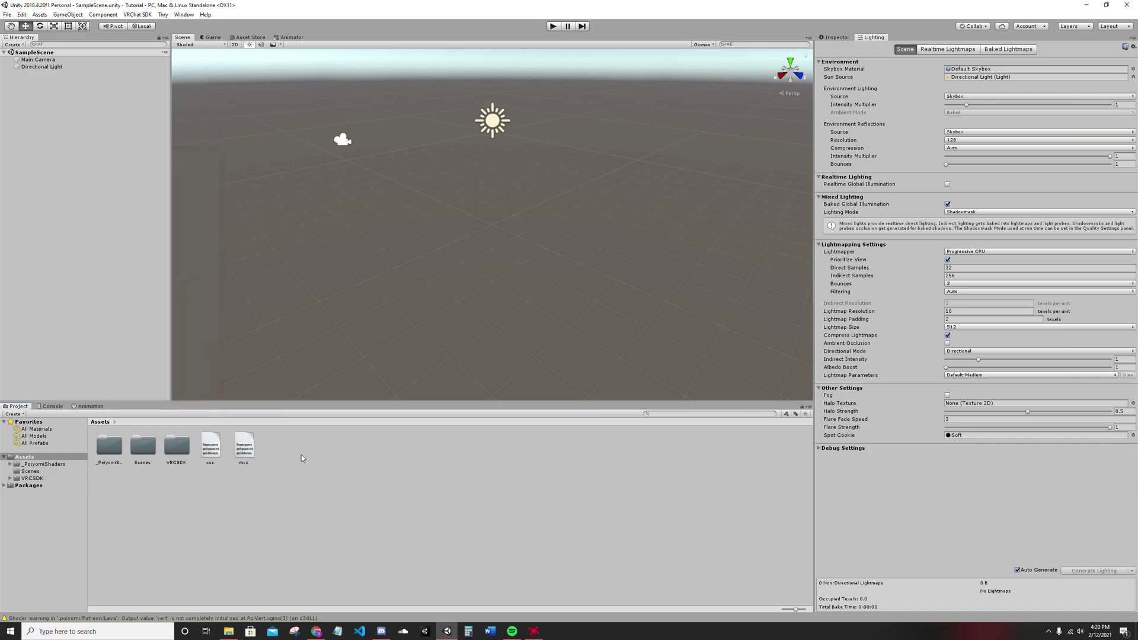
click(229, 632)
Drag the BenAvatar package into Unity and import all its animations and DynamicBone scripts
drag(833, 308, 368, 485)
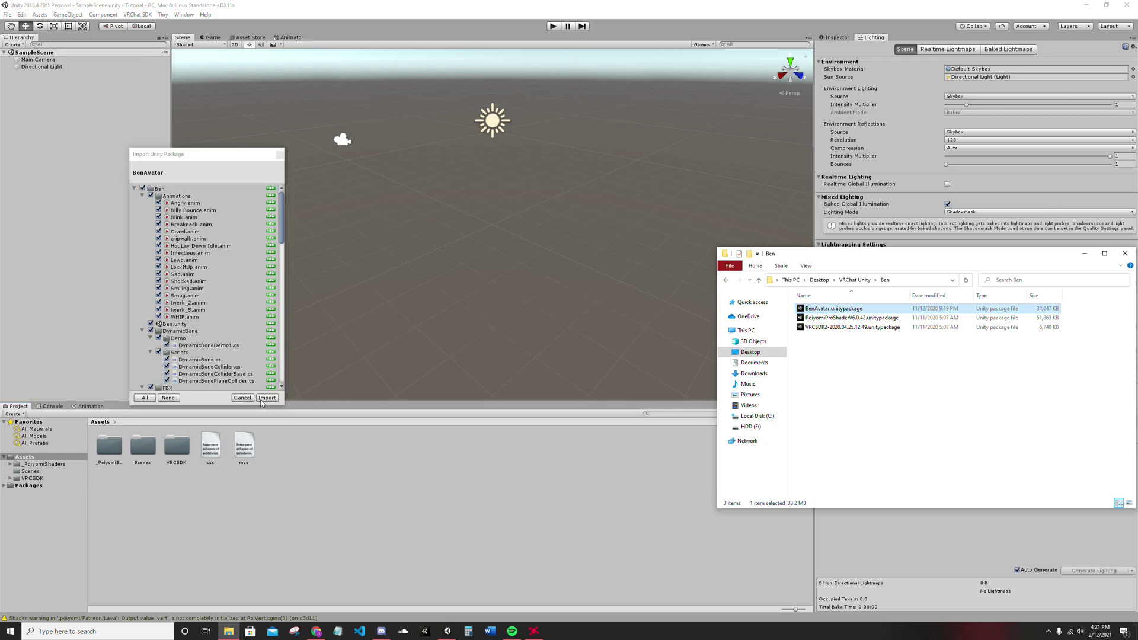
click(264, 399)
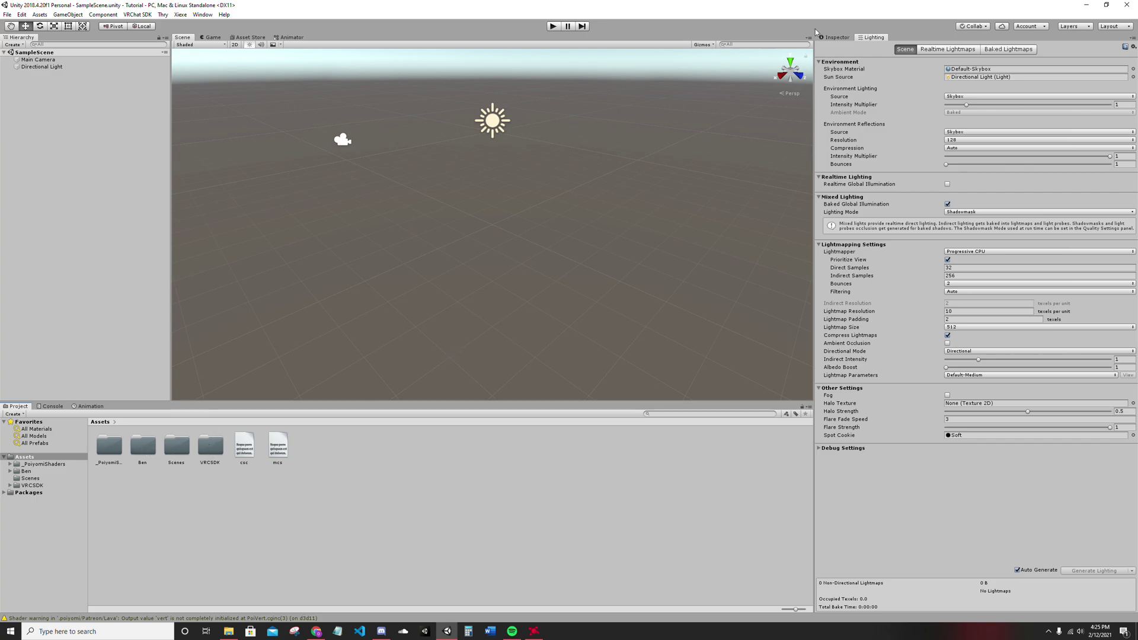
Switch to the Inspector and open the Ben folder showing its FBX, Materials and Ben scene
click(836, 37)
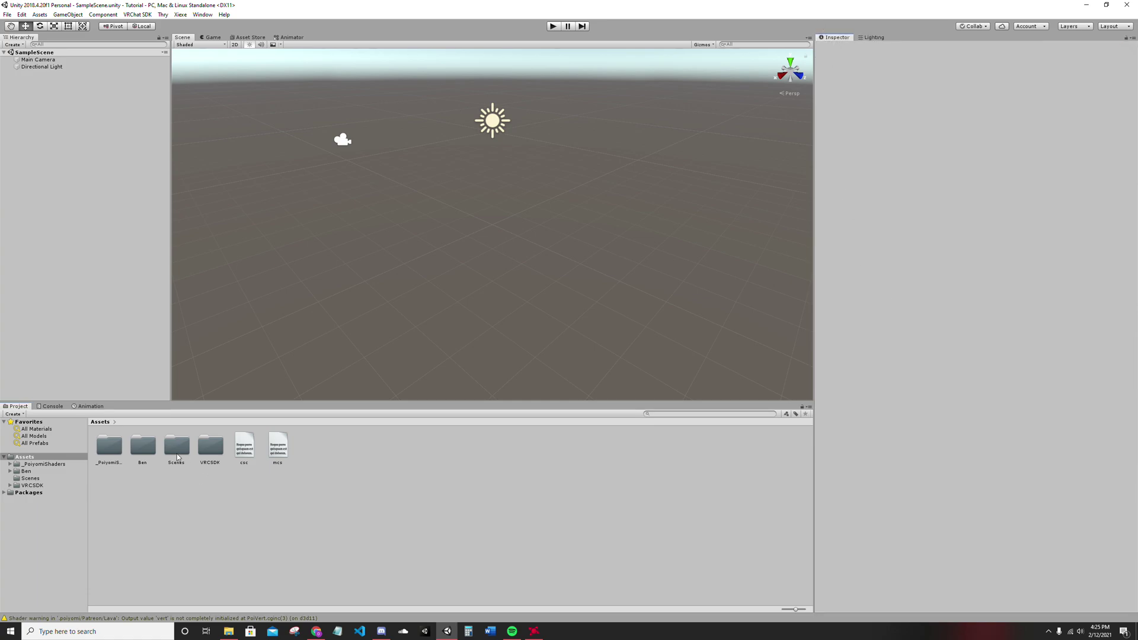
double_click(145, 452)
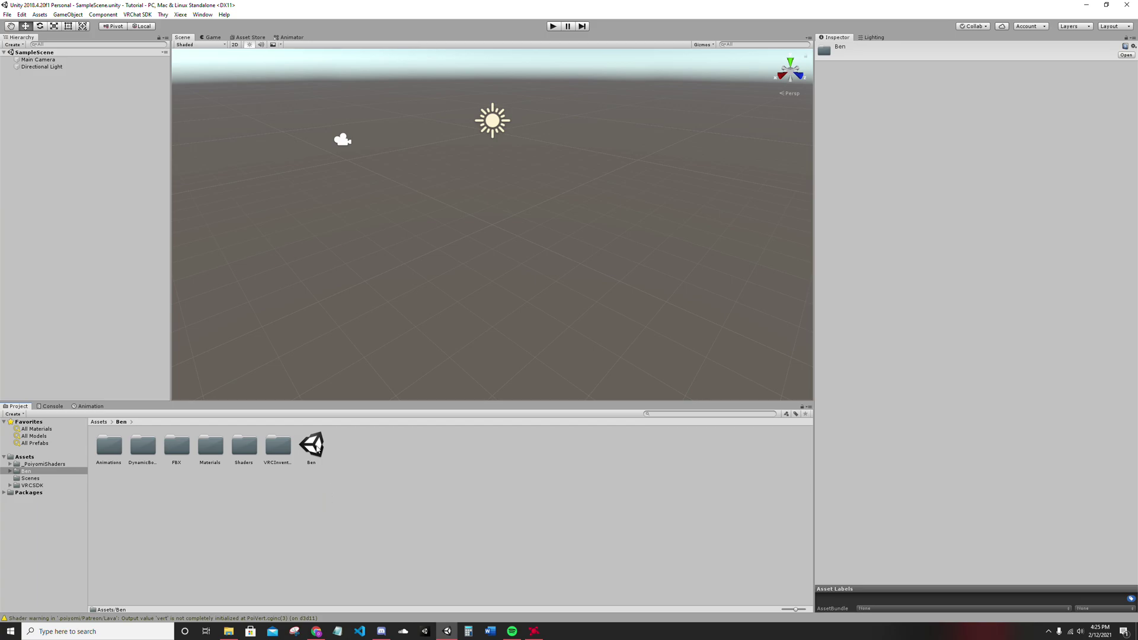
click(63, 457)
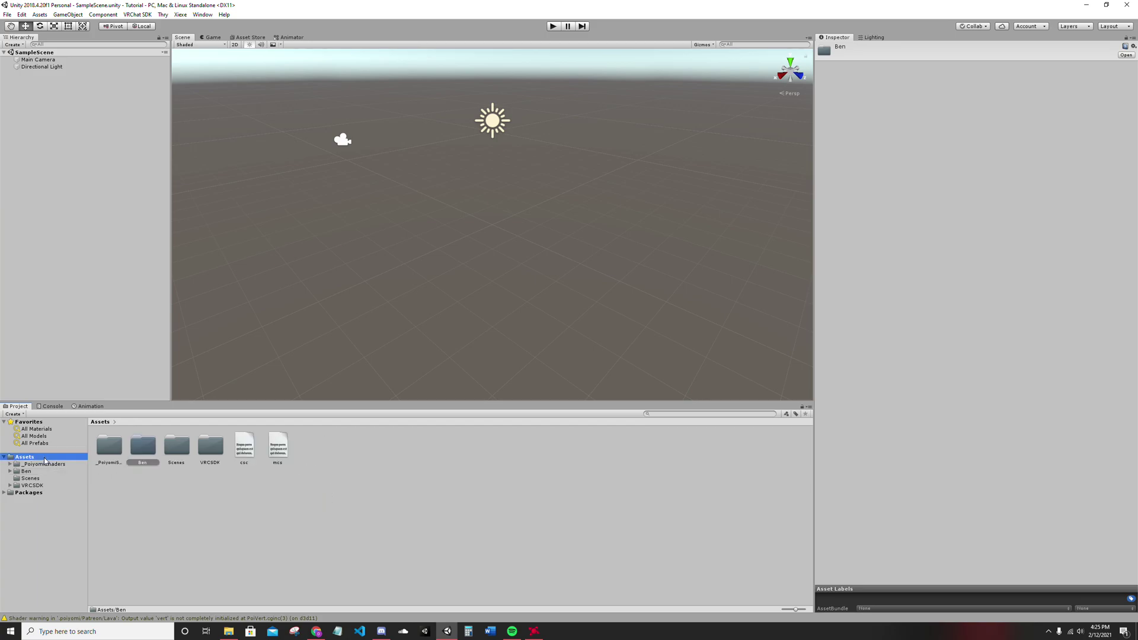
click(166, 472)
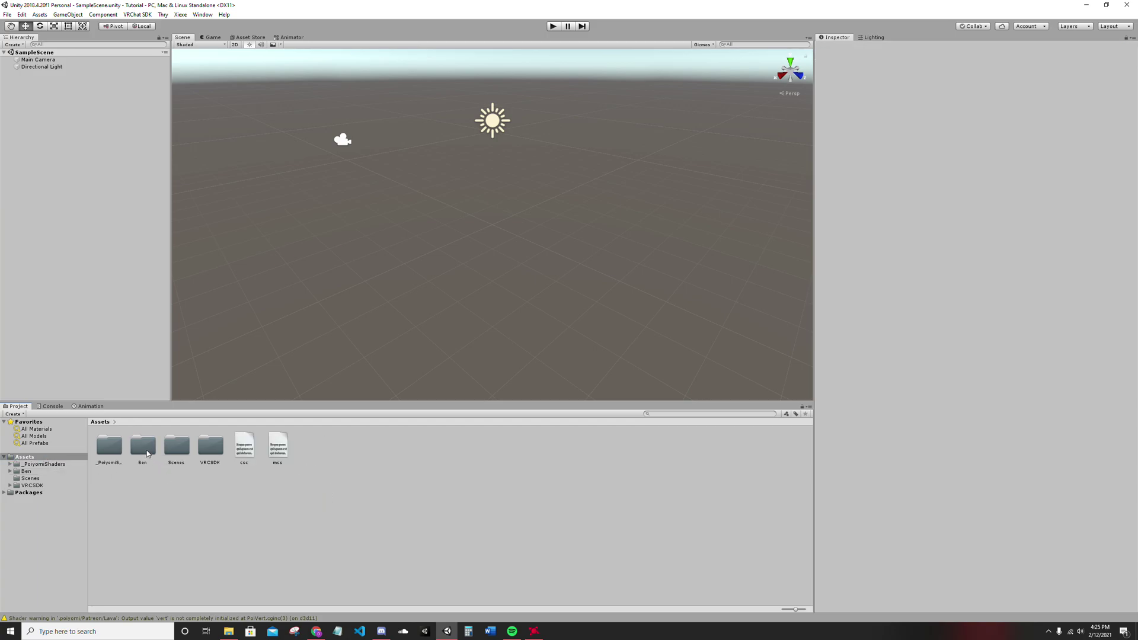
double_click(143, 447)
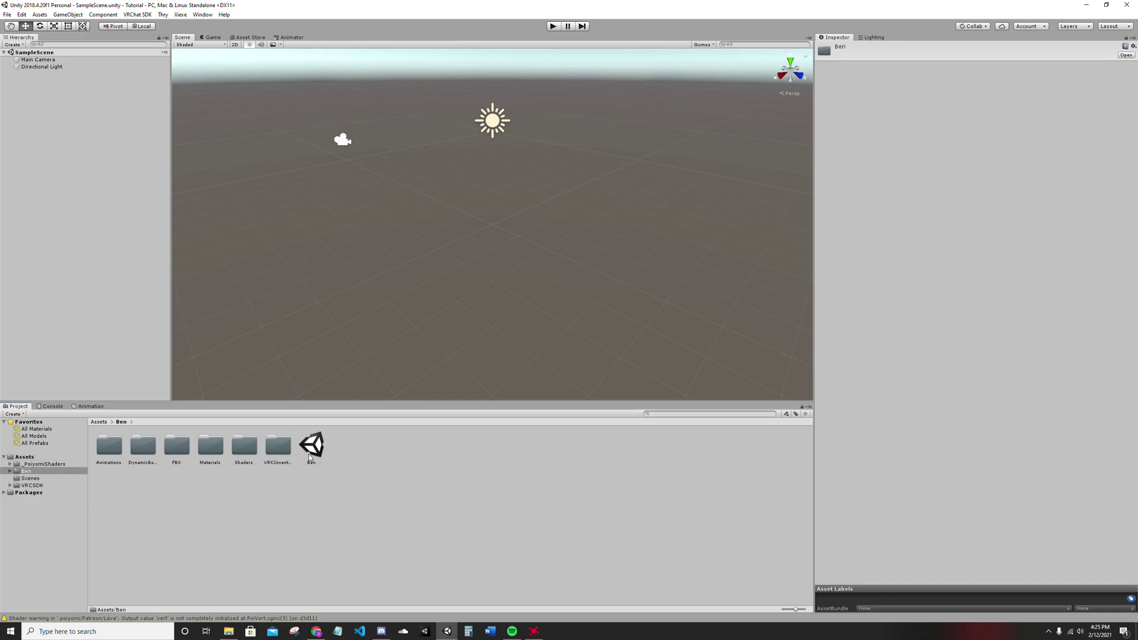
Load the Ben scene into the Hierarchy alongside SampleScene
drag(316, 451, 73, 255)
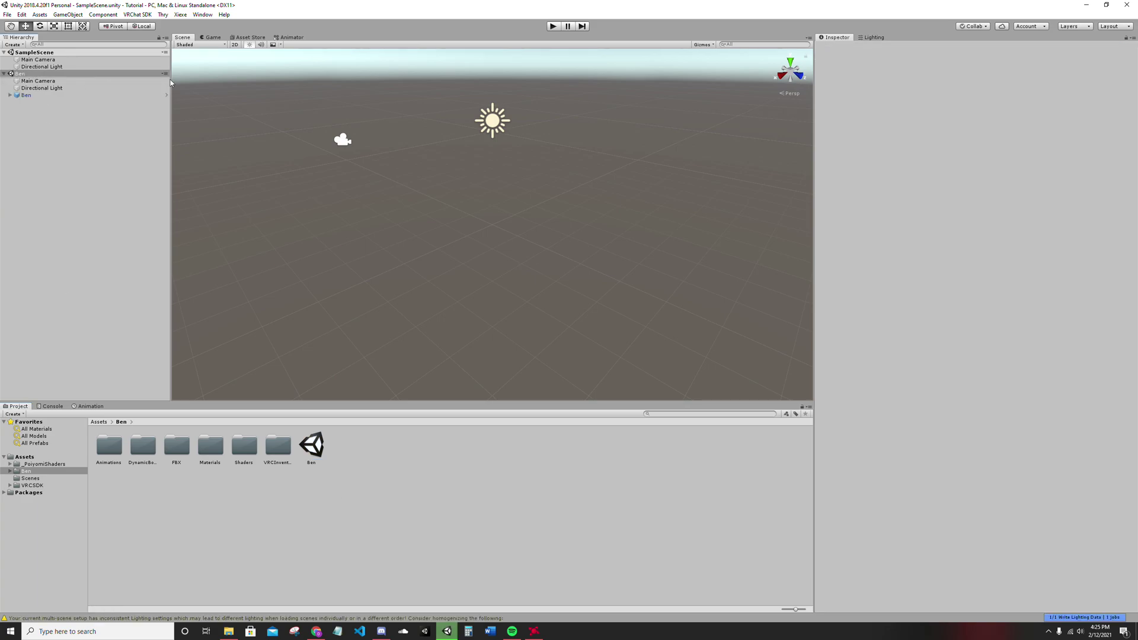
right_click(53, 100)
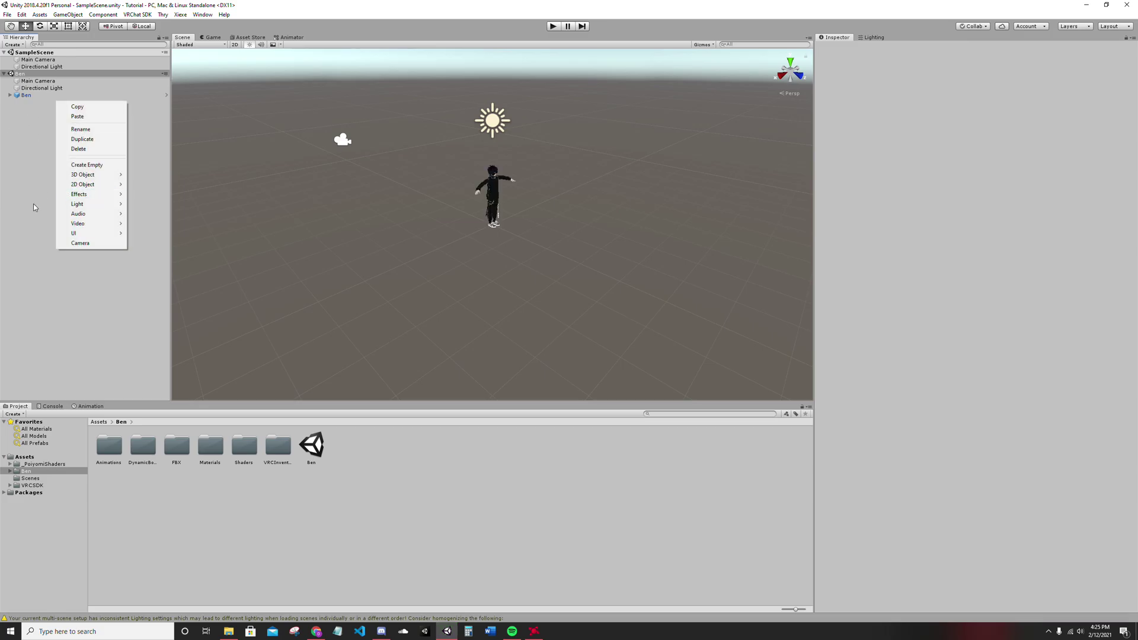
key(Escape)
Frame the Ben avatar in the Scene view and inspect its VRC_Avatar Descriptor
click(36, 96)
double_click(35, 96)
click(622, 251)
scroll(620, 272, down, 3)
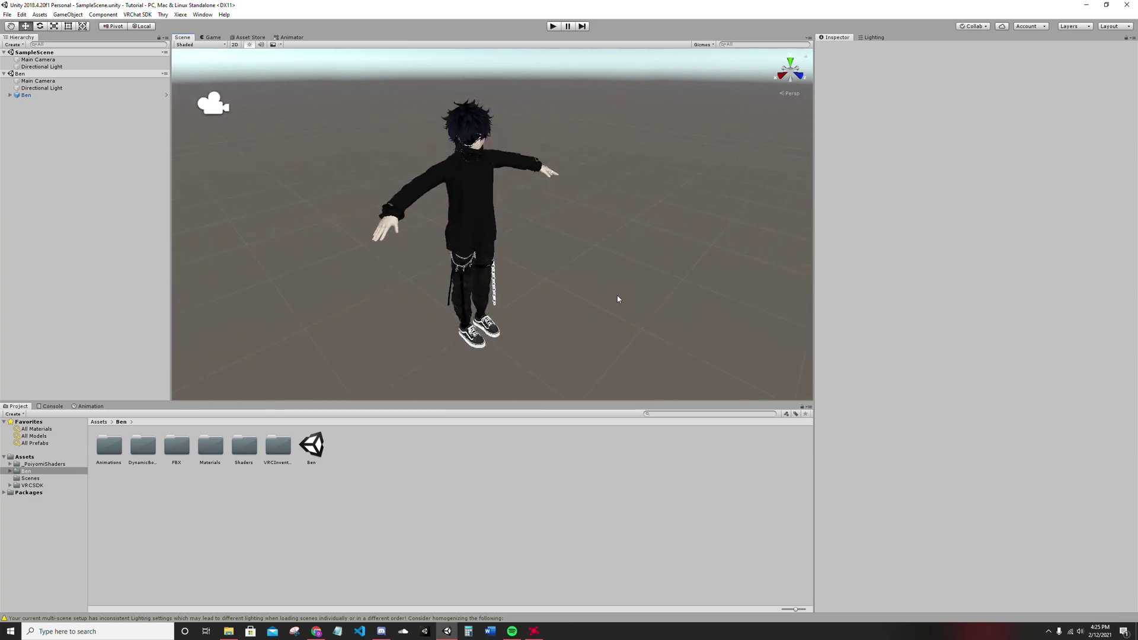
mouse_move(618, 299)
middle_down()
mouse_move(556, 290)
mouse_move(639, 296)
middle_up()
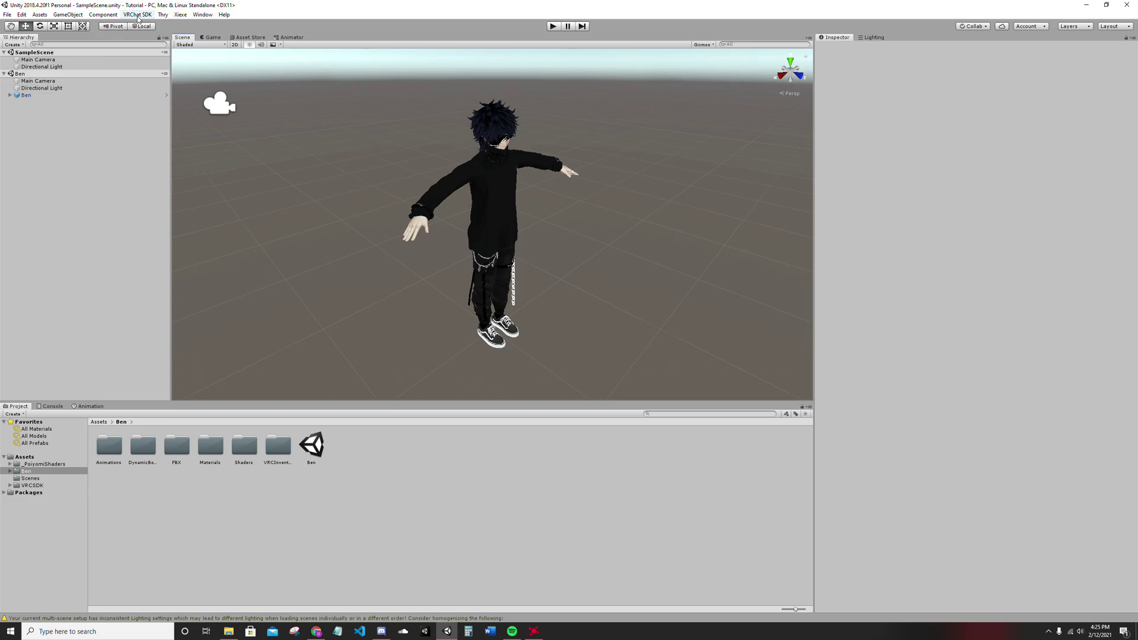
click(99, 96)
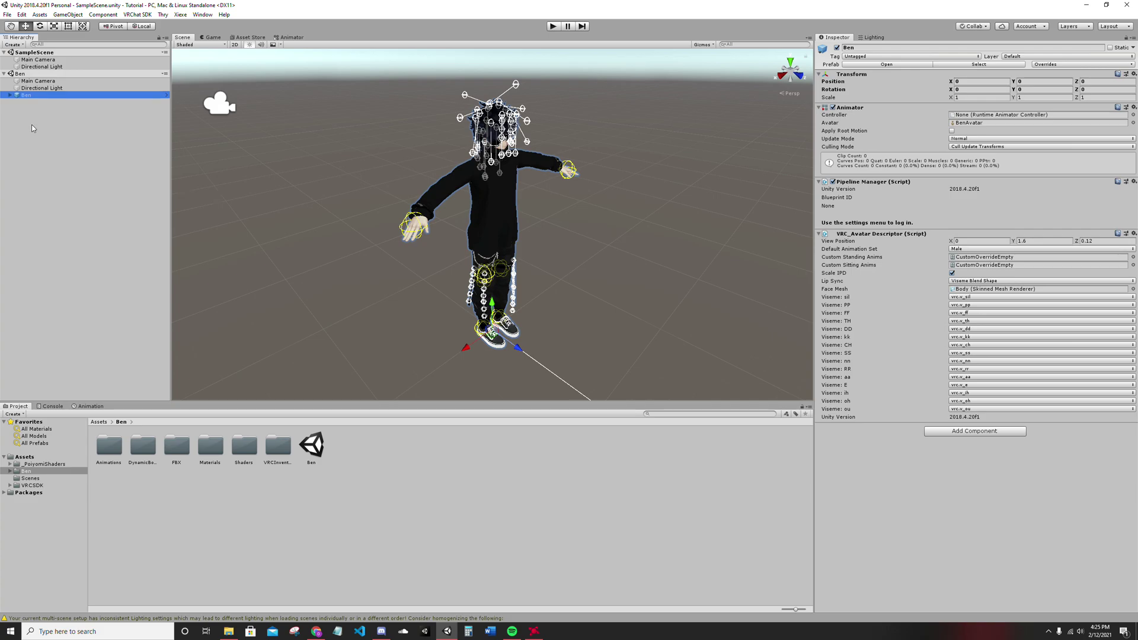
Remove the Ben scene and place the Ben model from Assets/Ben/FBX into SampleScene
right_click(30, 74)
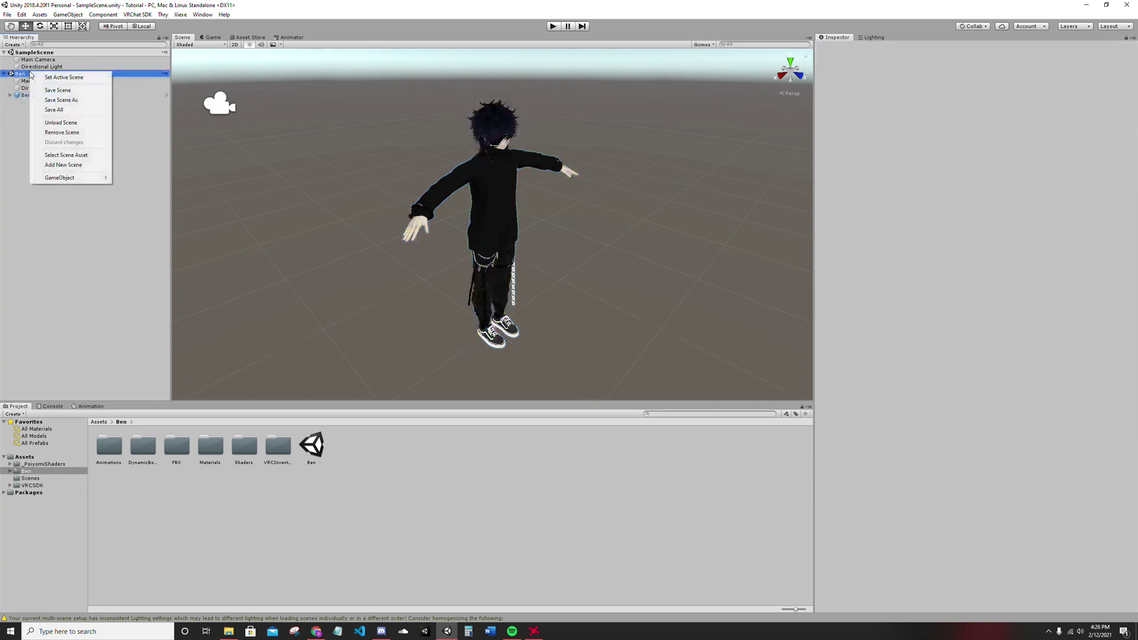
click(73, 133)
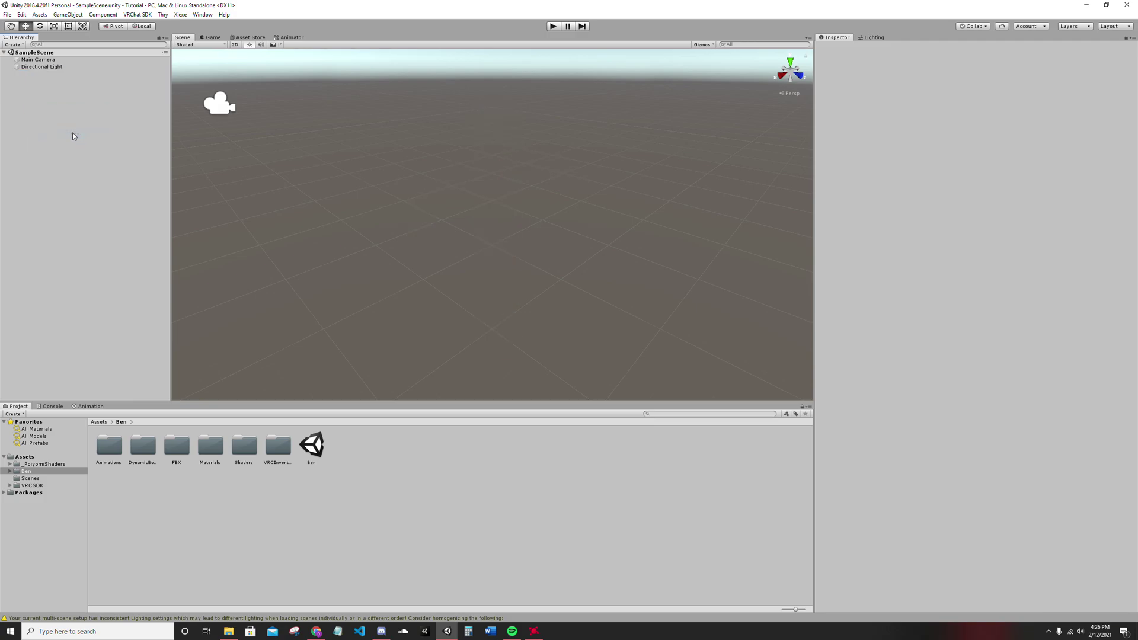
double_click(179, 450)
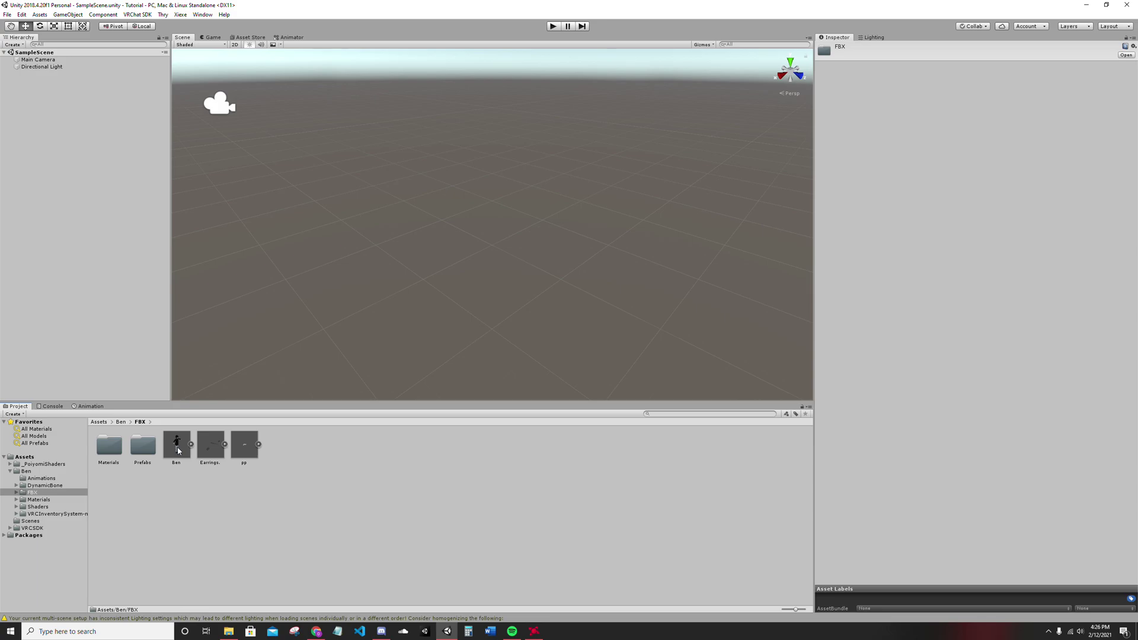
drag(176, 445, 83, 249)
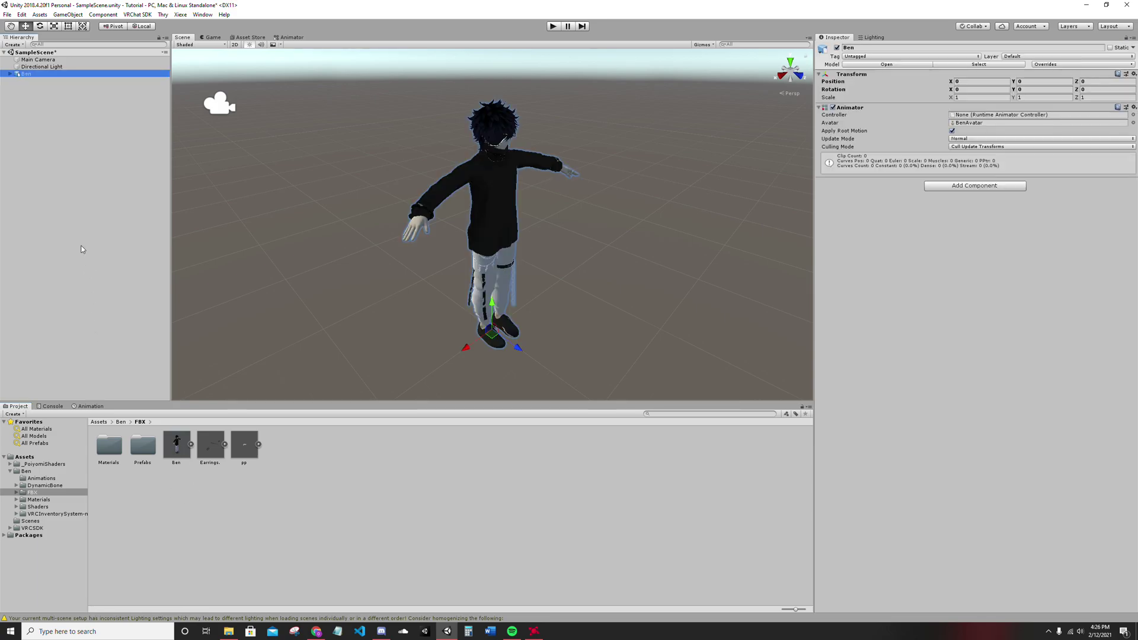
click(569, 280)
click(26, 74)
Add a VRC_Avatar Descriptor, auto-detect, try View Position Y 1.3, then undo
click(956, 187)
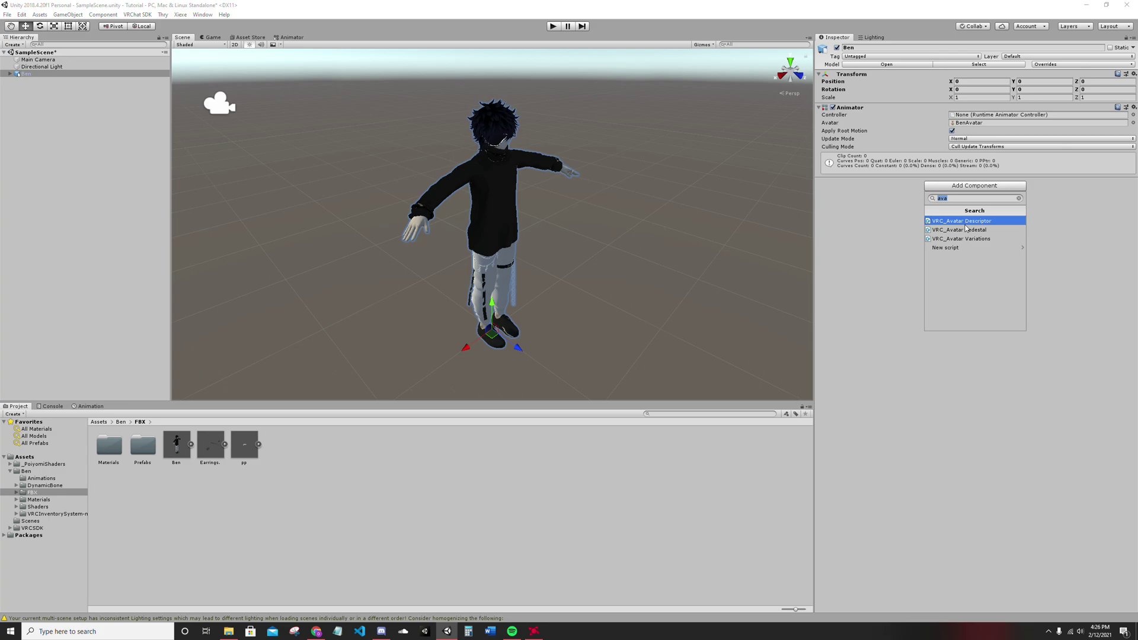
click(966, 225)
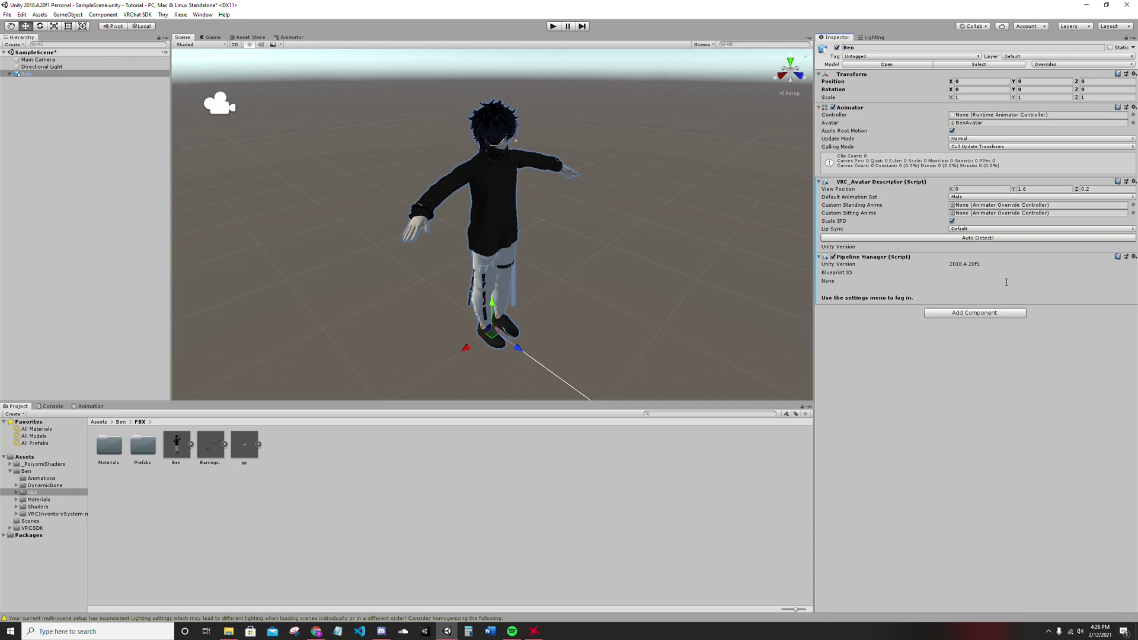
click(955, 240)
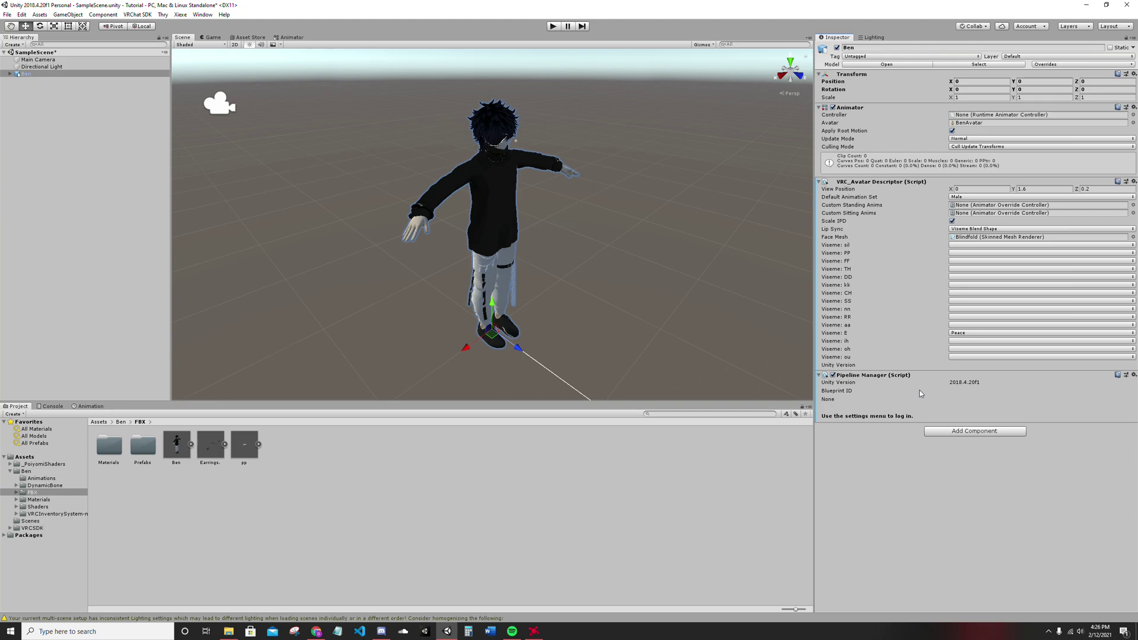
scroll(547, 208, down, 10)
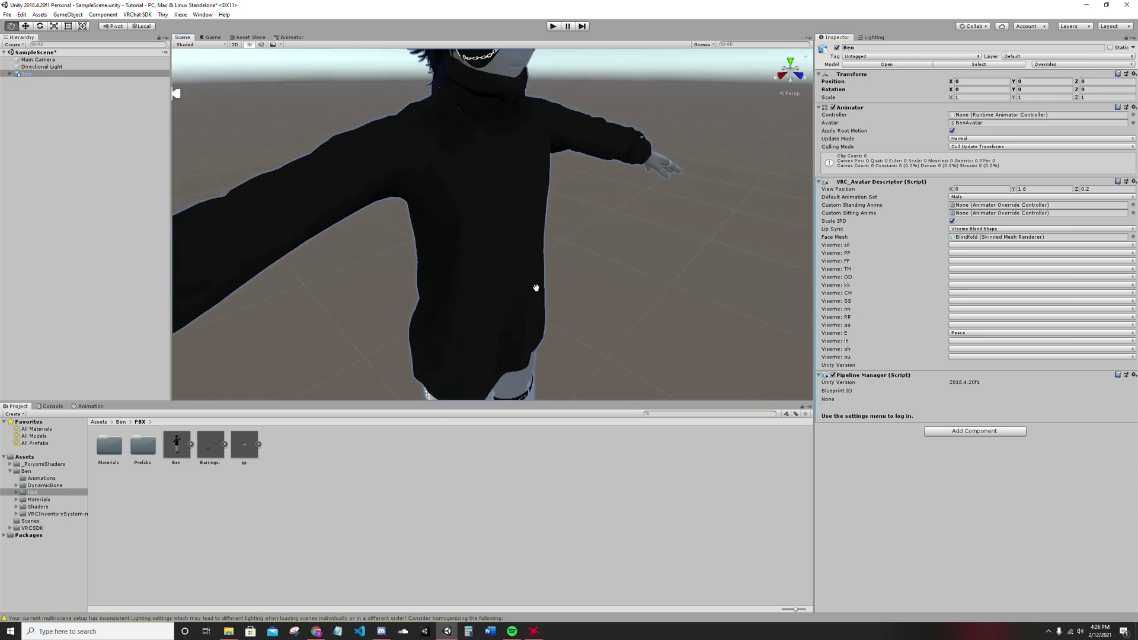
click(1039, 189)
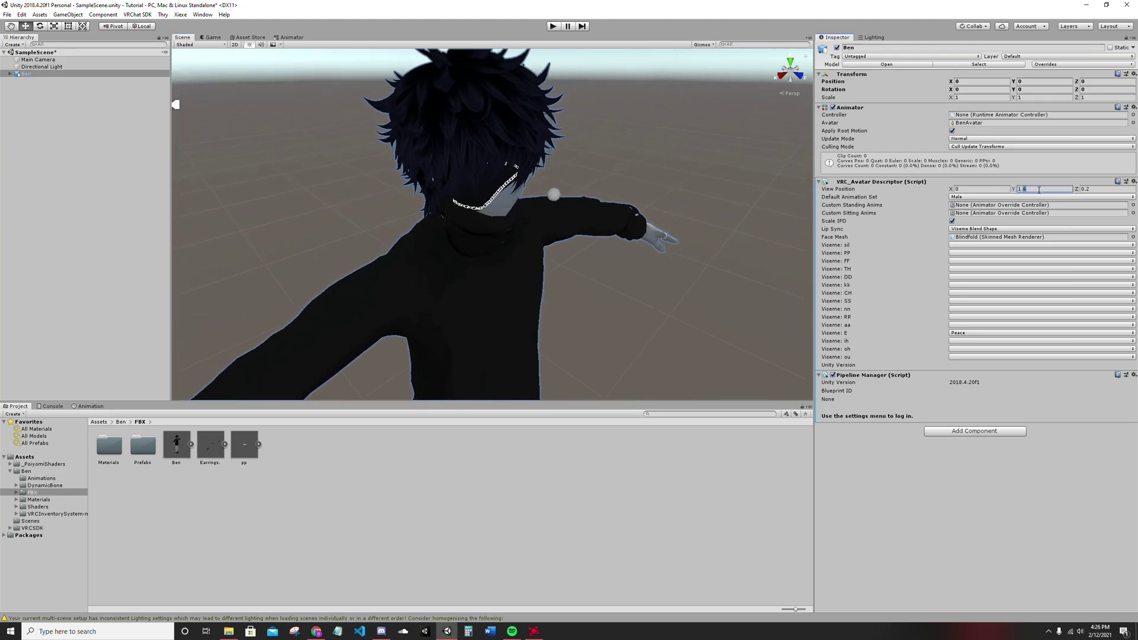
text(1.3)
key(ctrl+z)
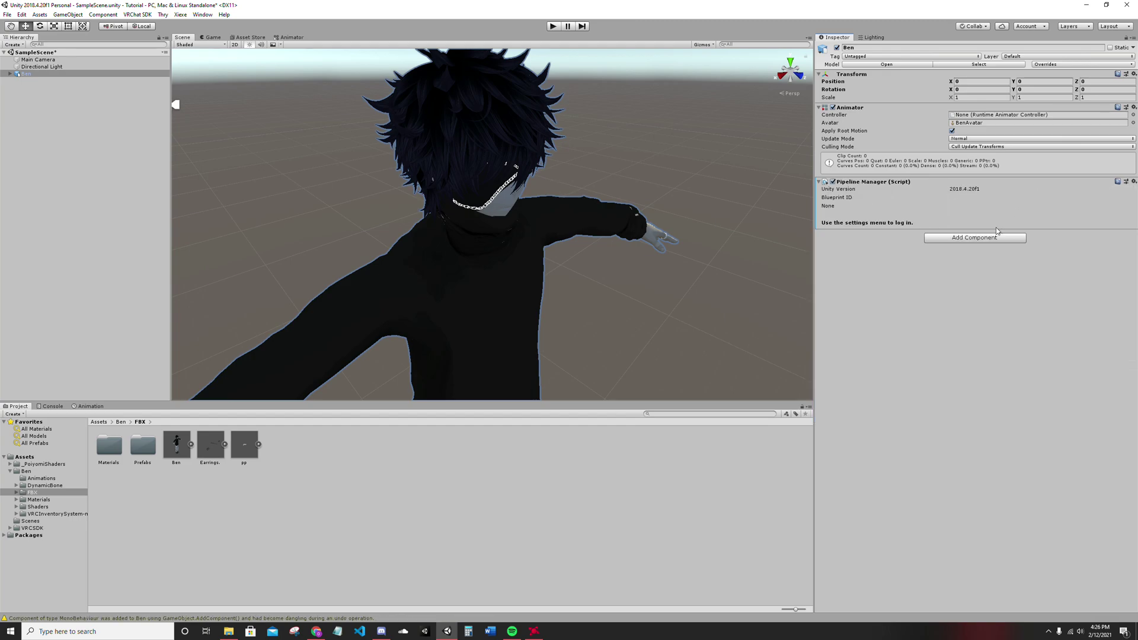
Add a VRC_Avatar Pedestal component to Ben and remove it again
click(956, 238)
click(975, 281)
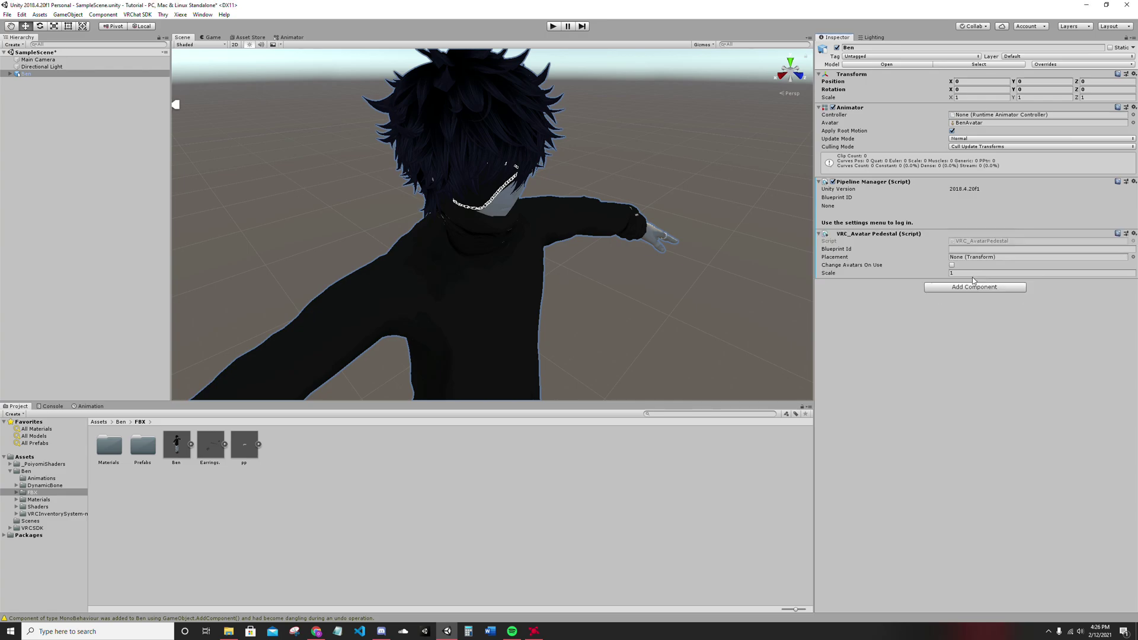
click(1133, 233)
click(1085, 267)
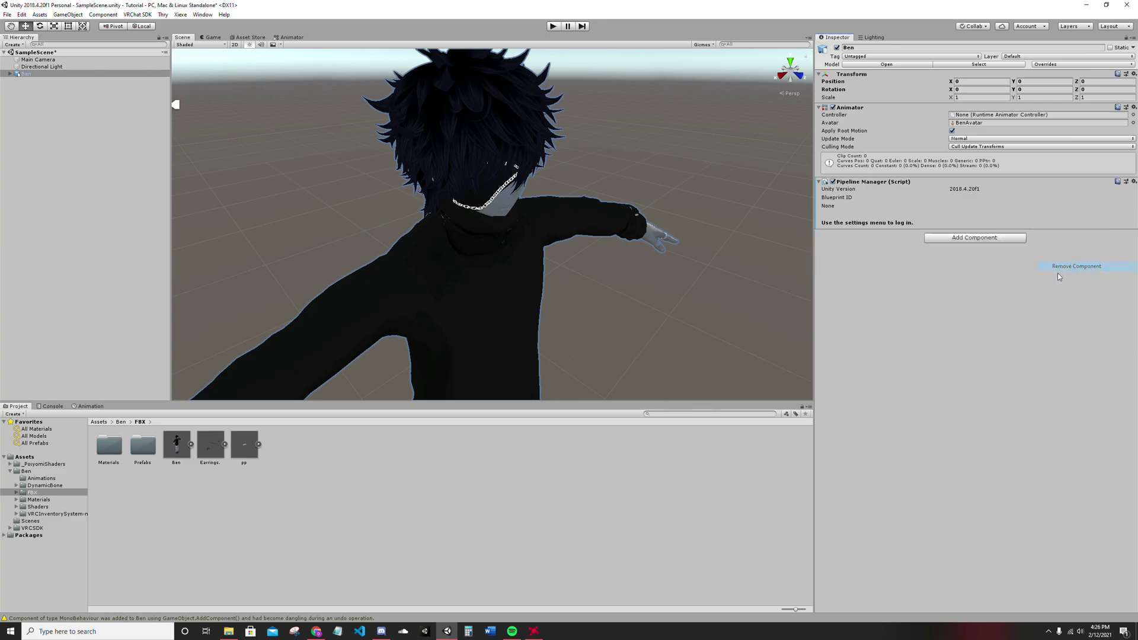
Add a VRC_Avatar Descriptor and auto-detect viseme lip sync with the Blindfold face mesh
click(984, 237)
click(973, 272)
click(1047, 241)
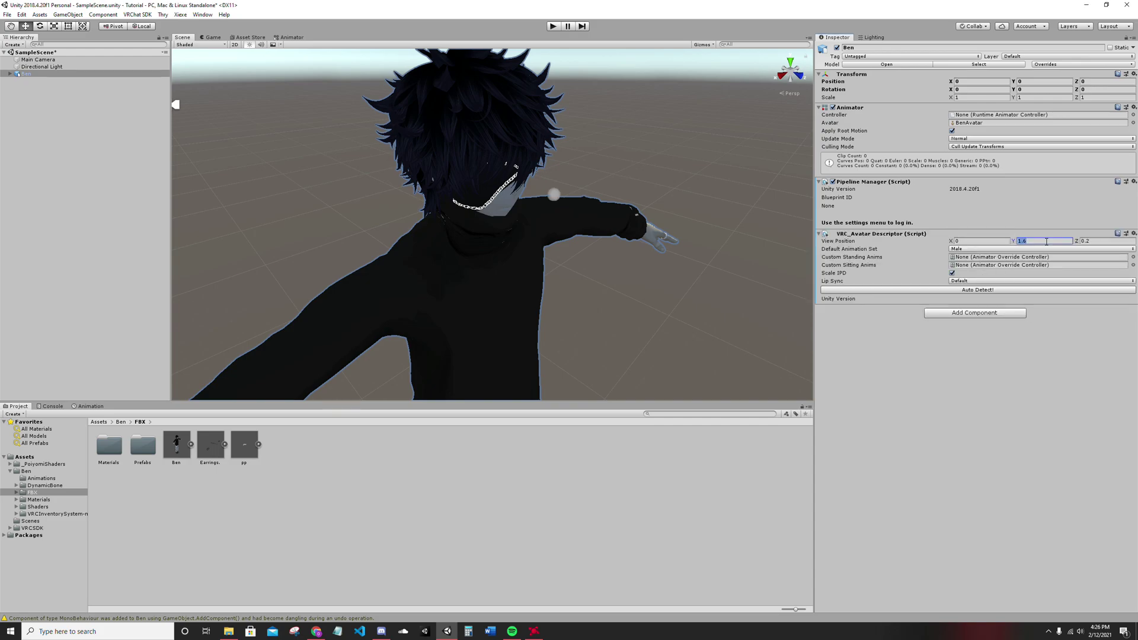
click(998, 290)
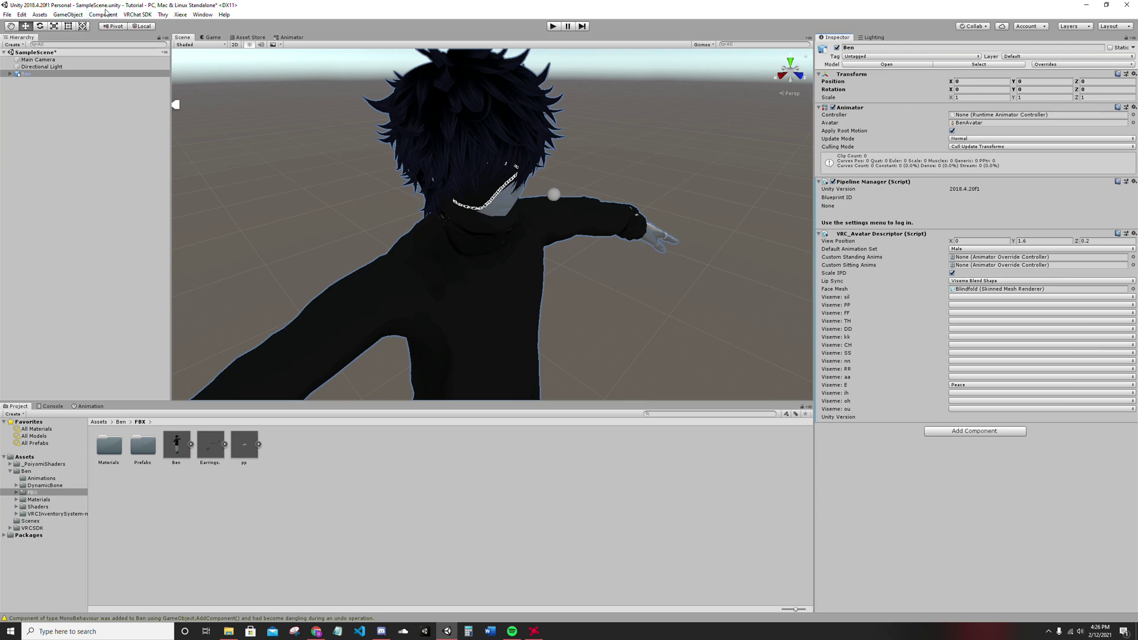
Sign in to the VRChat SDK control panel and view Ben's build checks in Builder
click(134, 15)
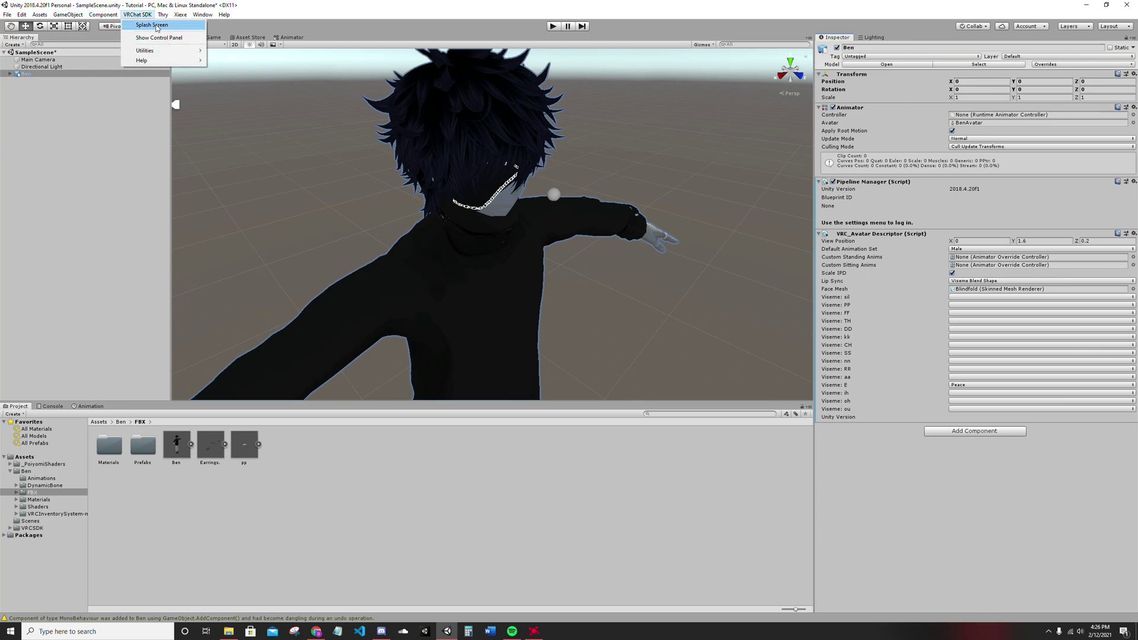
click(159, 38)
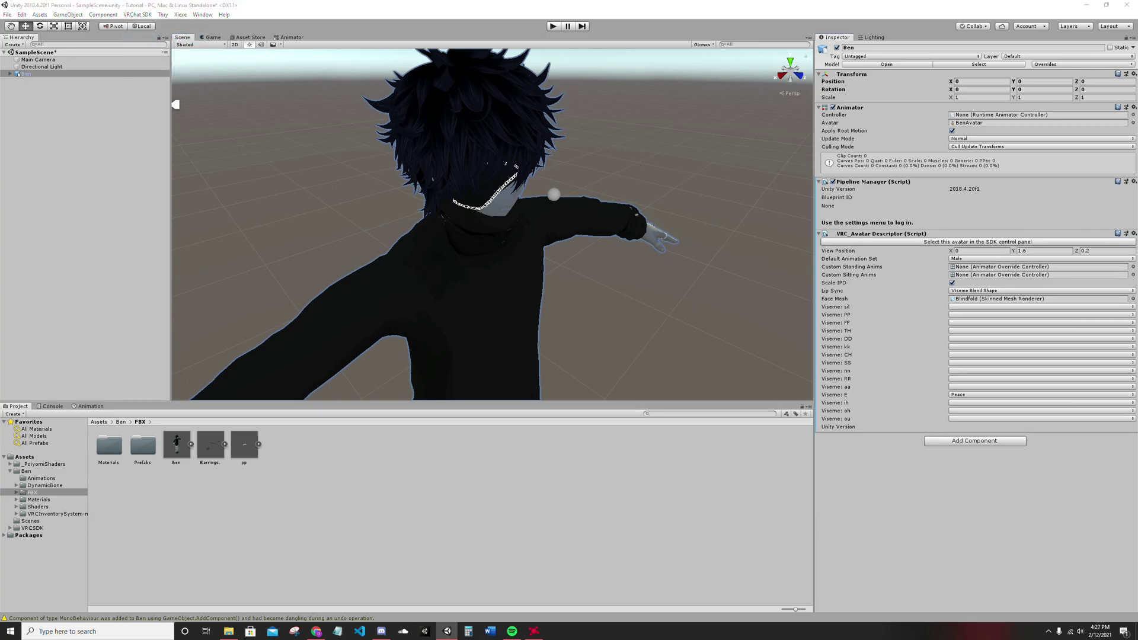
click(913, 37)
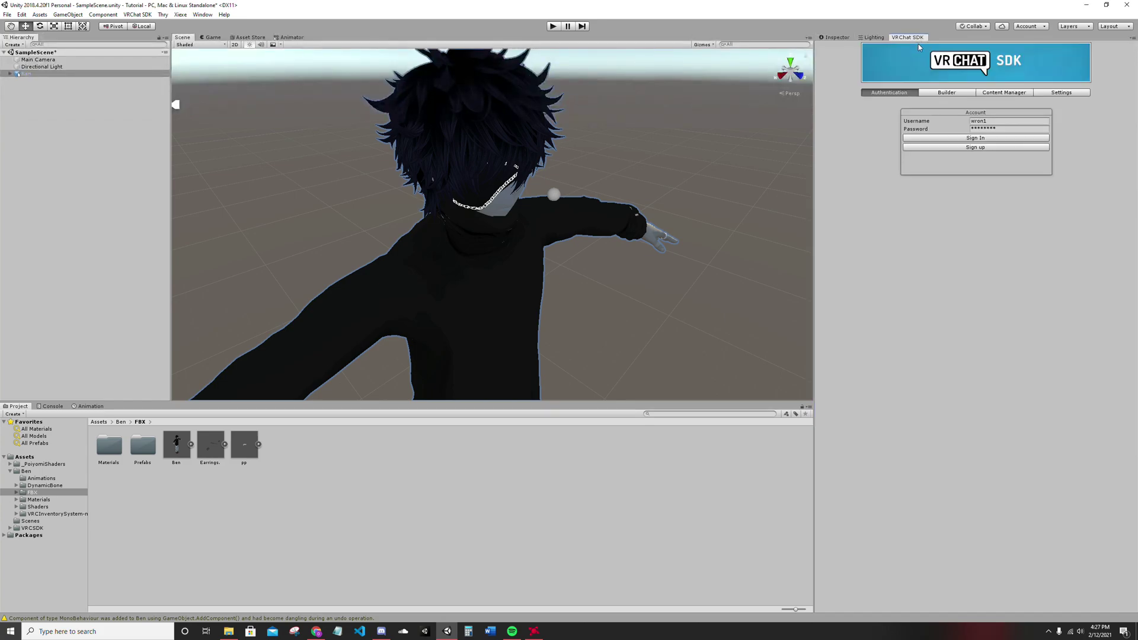
click(975, 139)
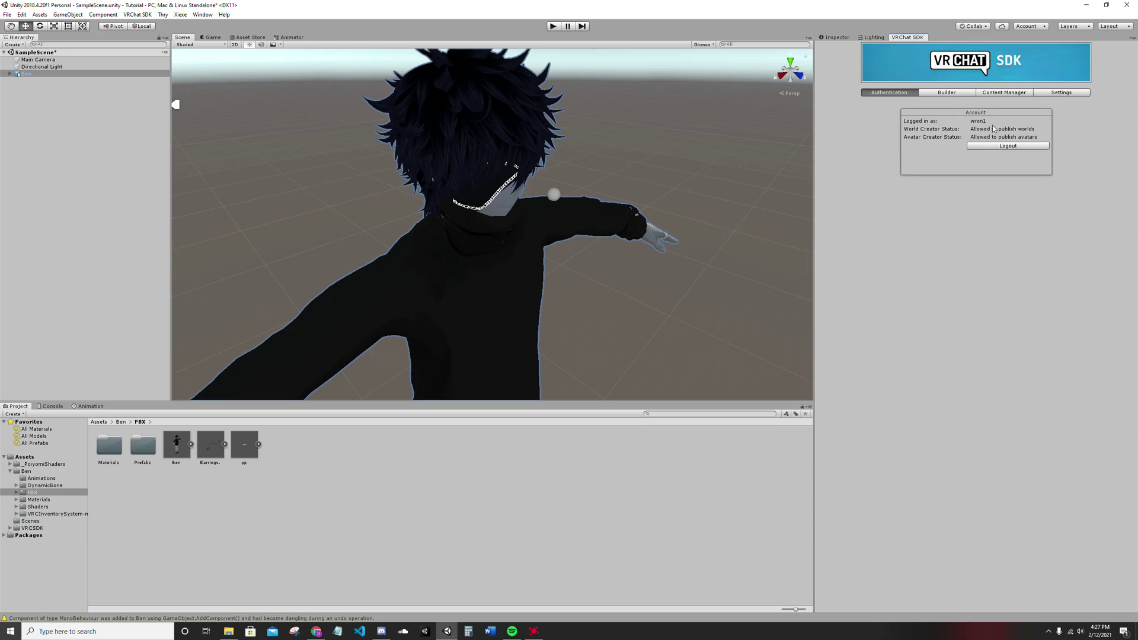
click(949, 94)
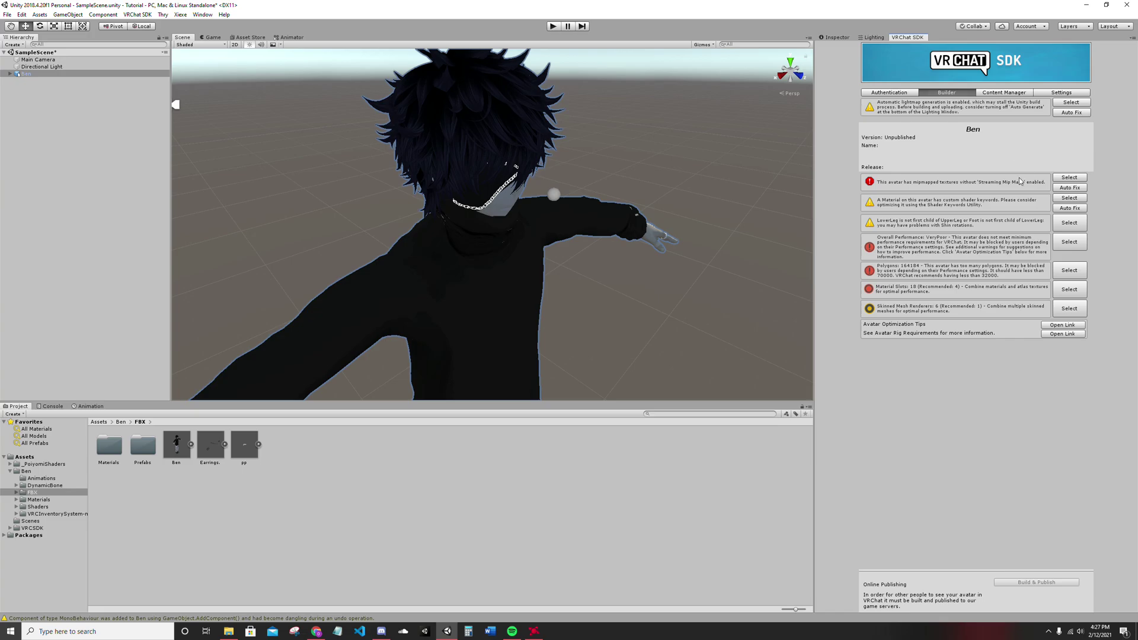
Auto-fix the mipmapped textures and shader keywords warnings, closing the Shader Keywords Utility
click(1070, 188)
click(1070, 188)
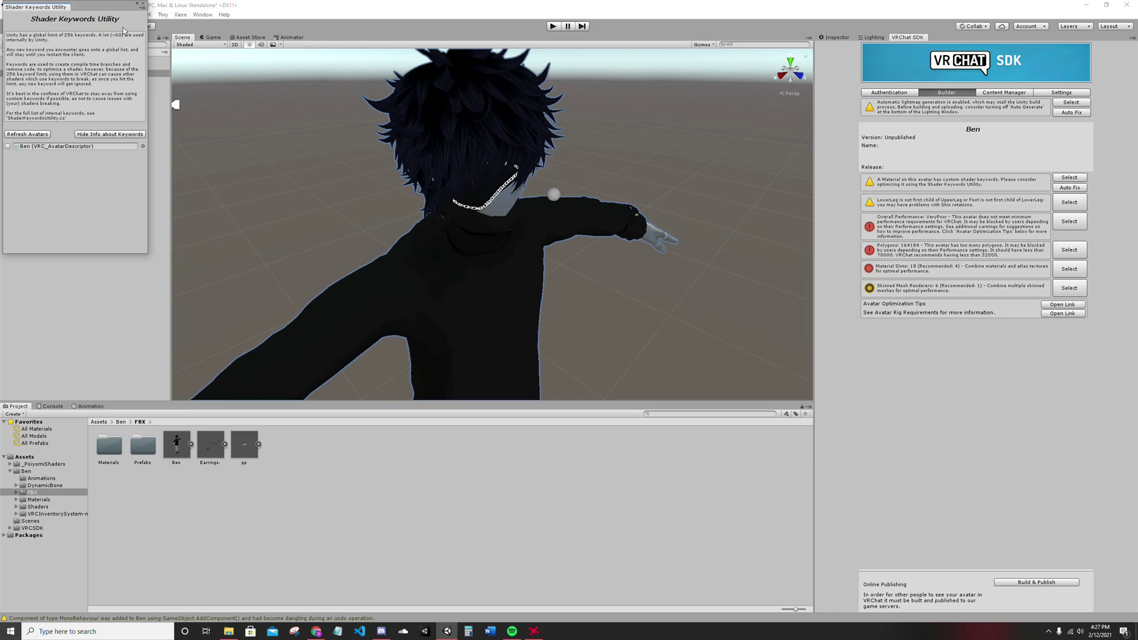
drag(53, 7, 598, 210)
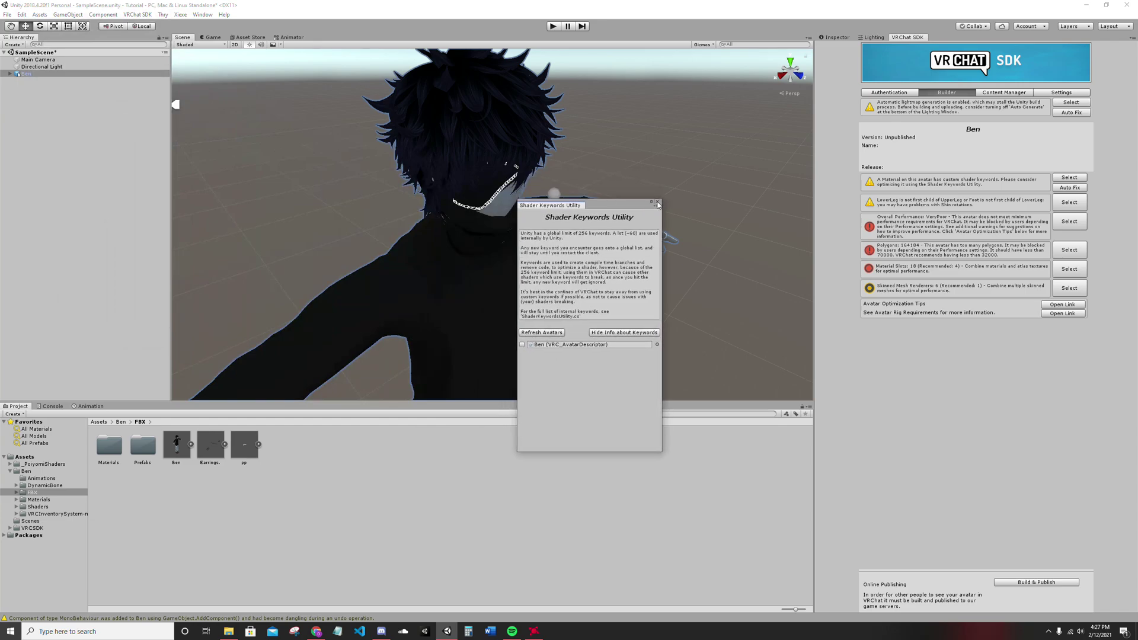
click(657, 203)
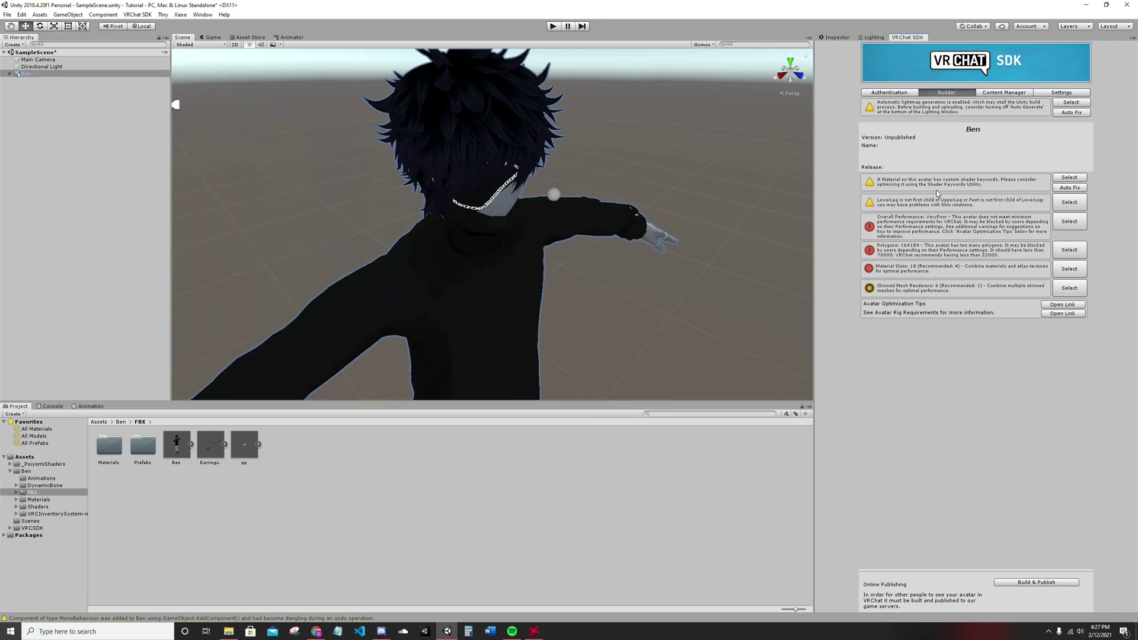
Build and publish the Ben avatar from the VRChat SDK Builder tab
click(1032, 584)
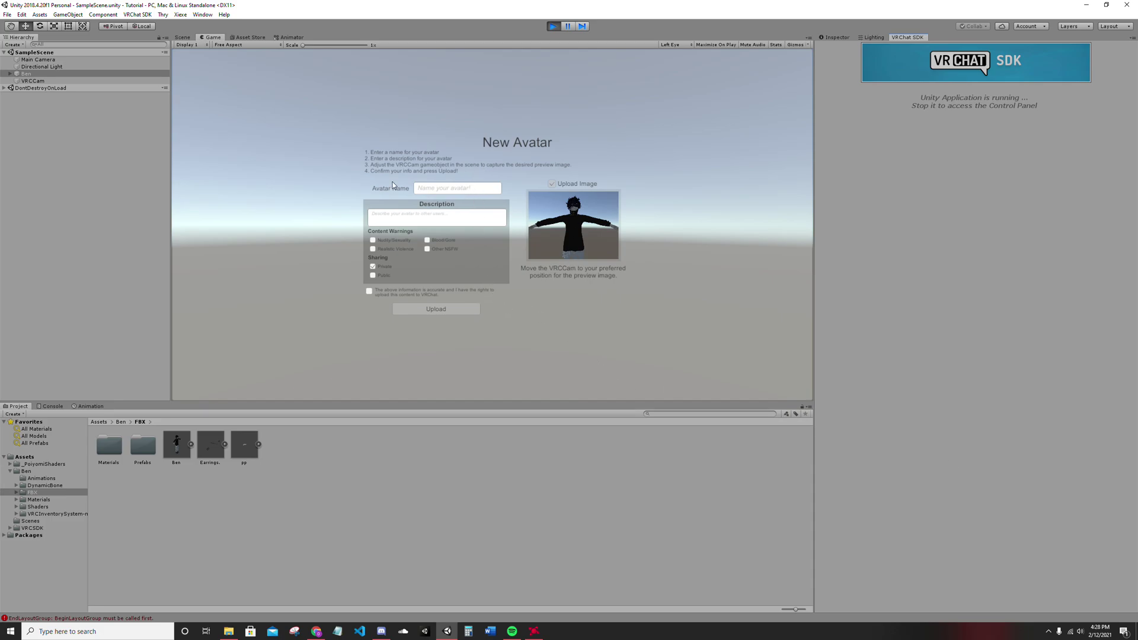
Name the new avatar 'peepeepoopoo' and confirm the rights to upload it
click(472, 188)
text(peepeepoopoo)
click(370, 292)
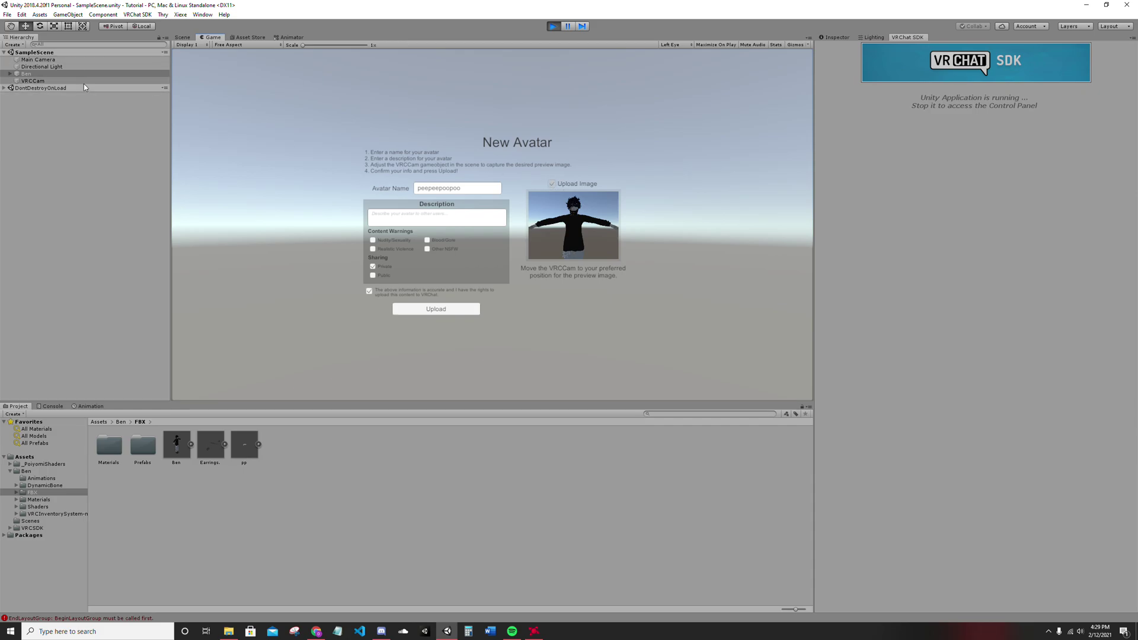
click(119, 80)
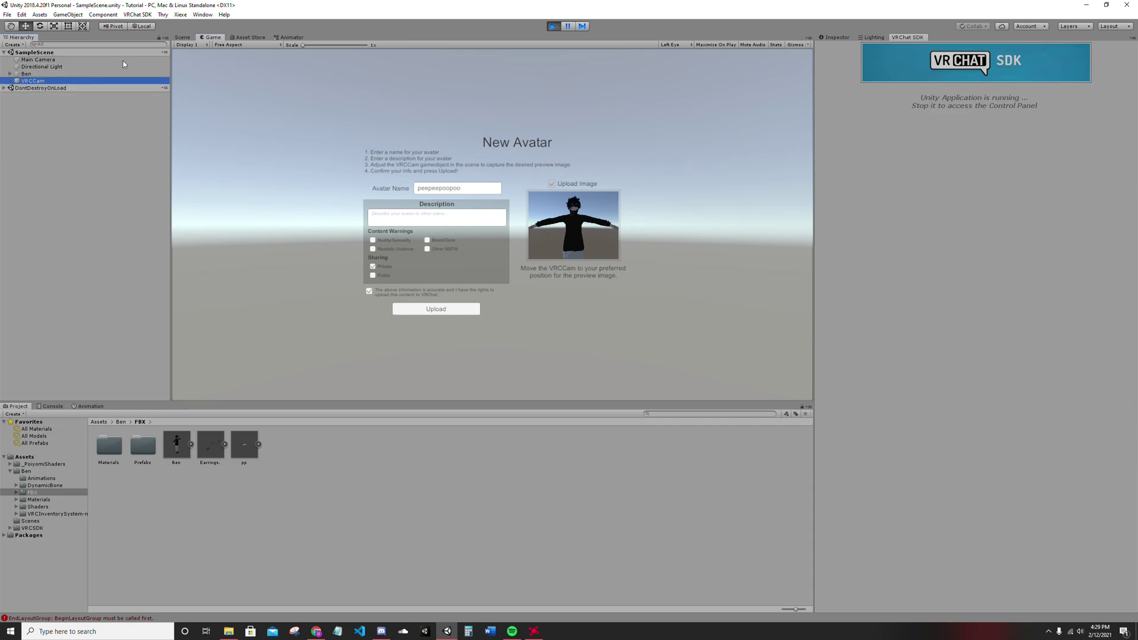
Move VRCCam to Ben's head and rotate it to 217.696 on Y for a face close-up
click(181, 37)
scroll(468, 240, down, 5)
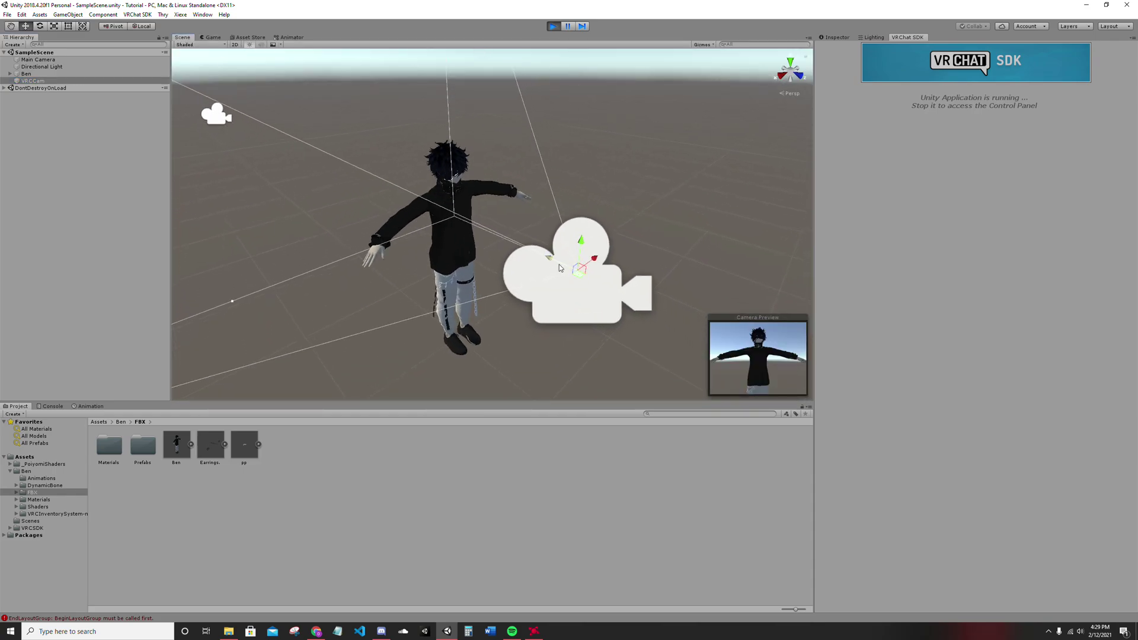
drag(556, 263, 494, 182)
click(558, 268)
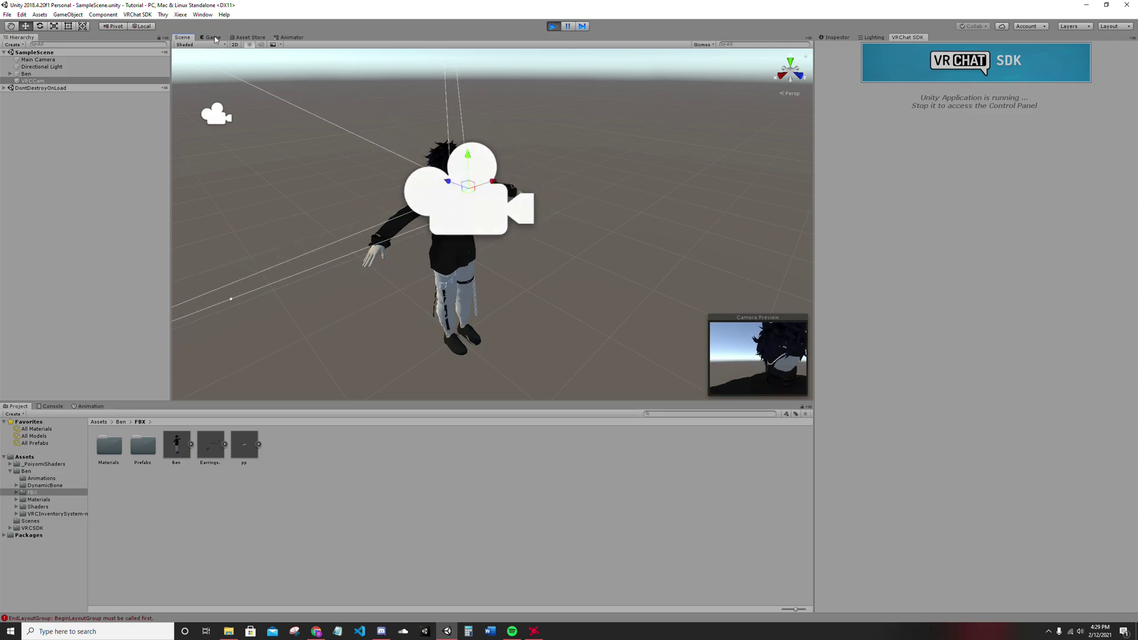
click(836, 37)
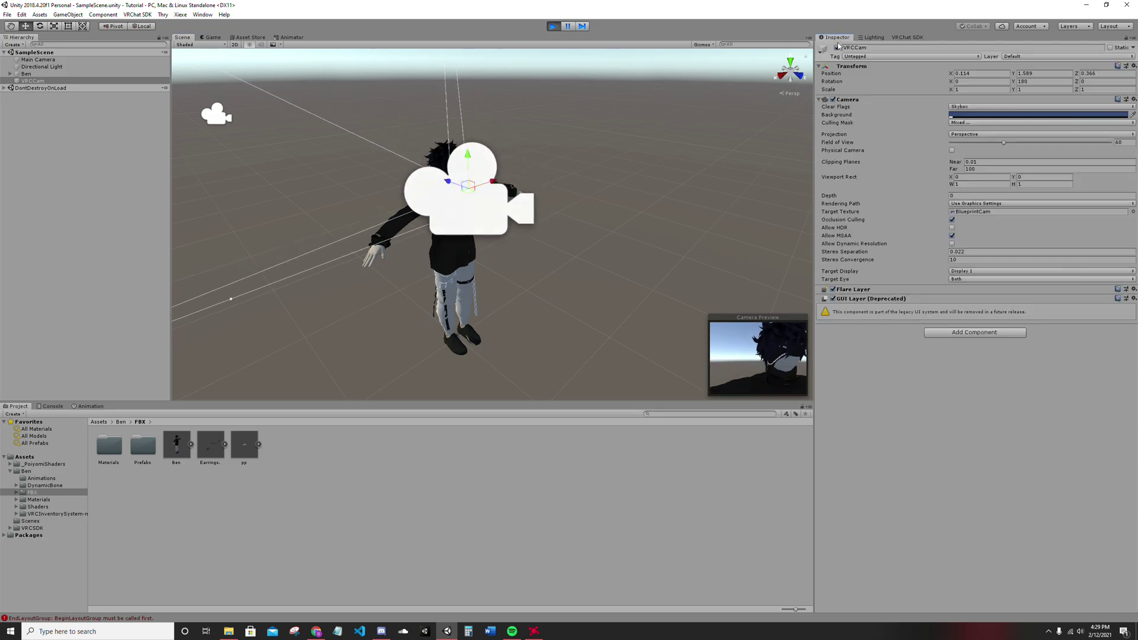
click(39, 26)
drag(483, 204, 434, 270)
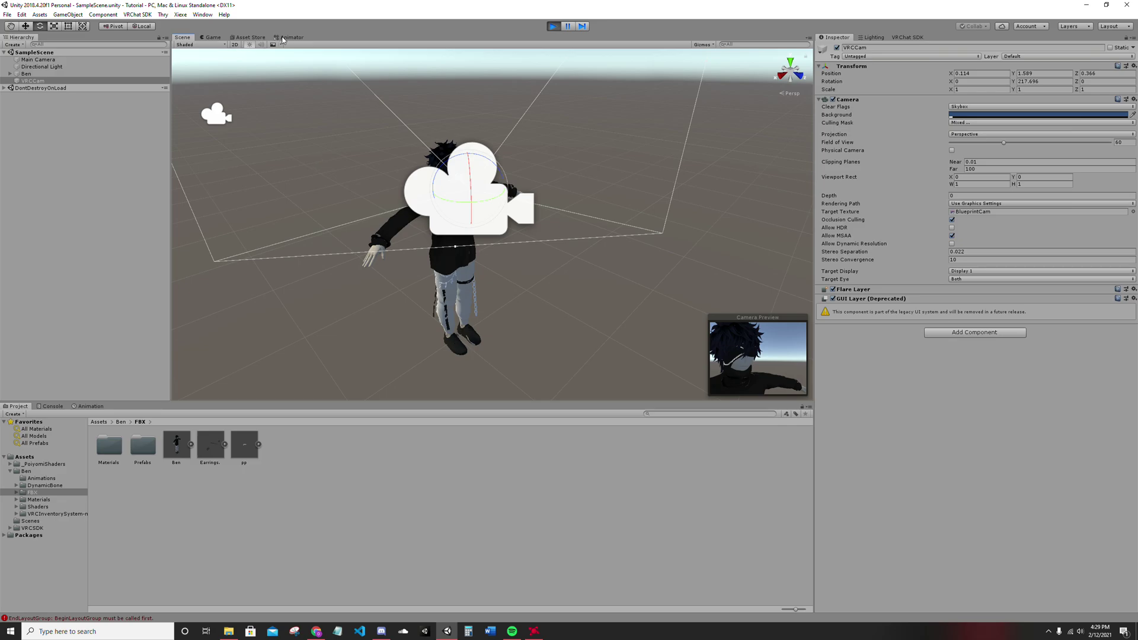
click(213, 37)
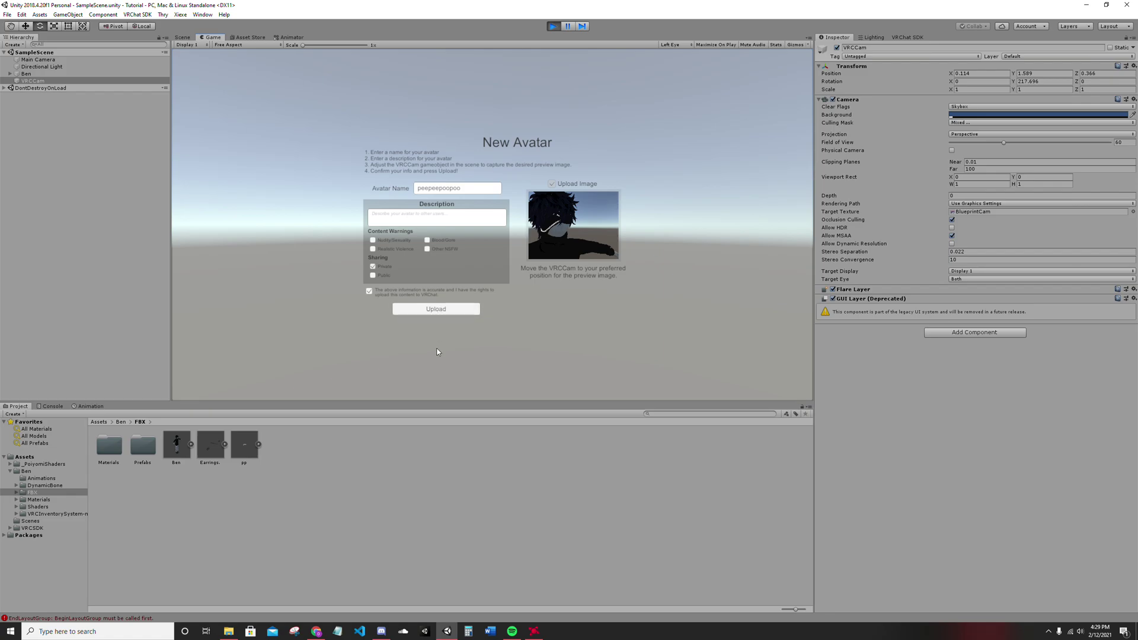
Upload Ben's asset bundle from the New Avatar panel
click(431, 311)
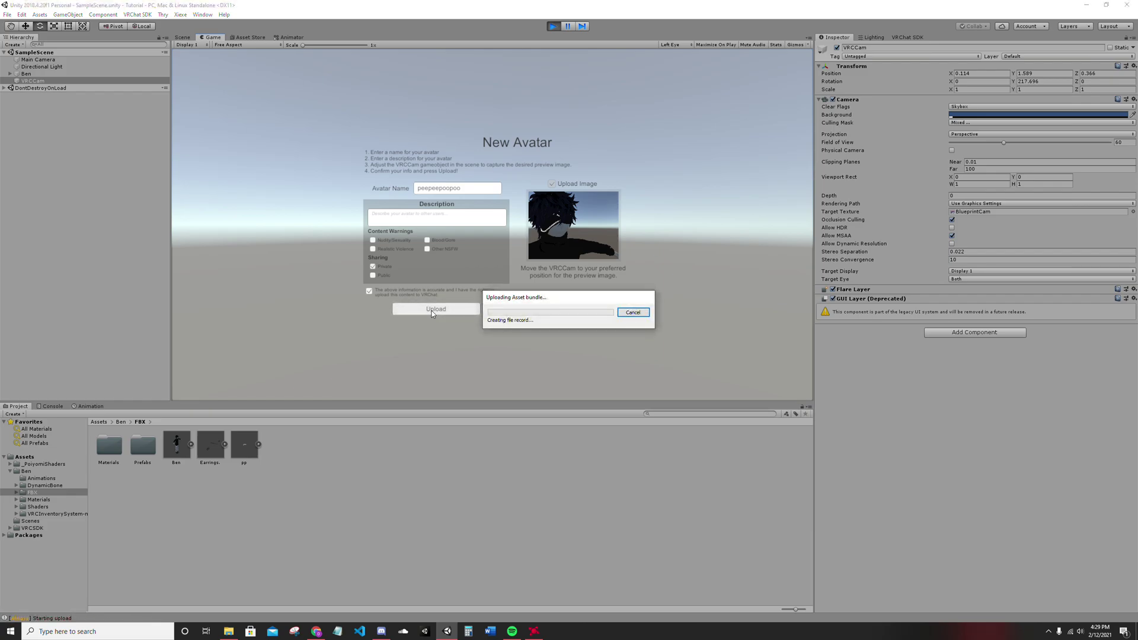